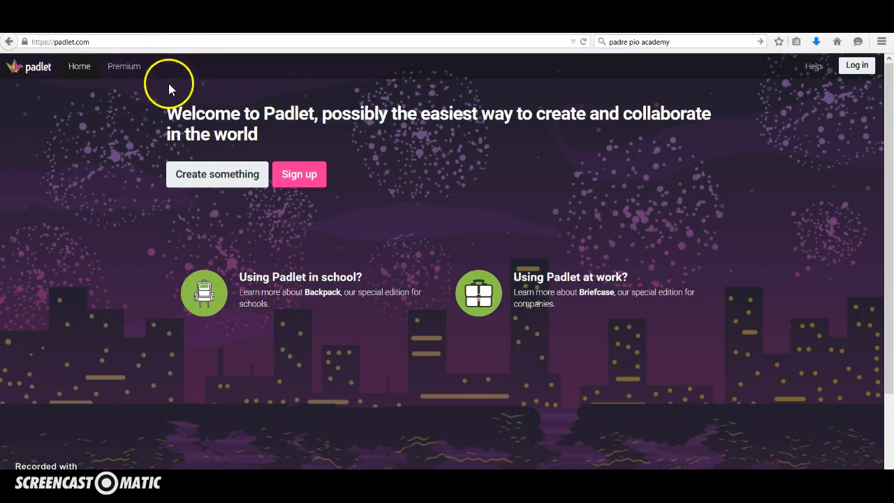
Log in to Padlet with the Google account and create a new blank padlet
{"action": "left_click", "coordinate": [858, 65]}
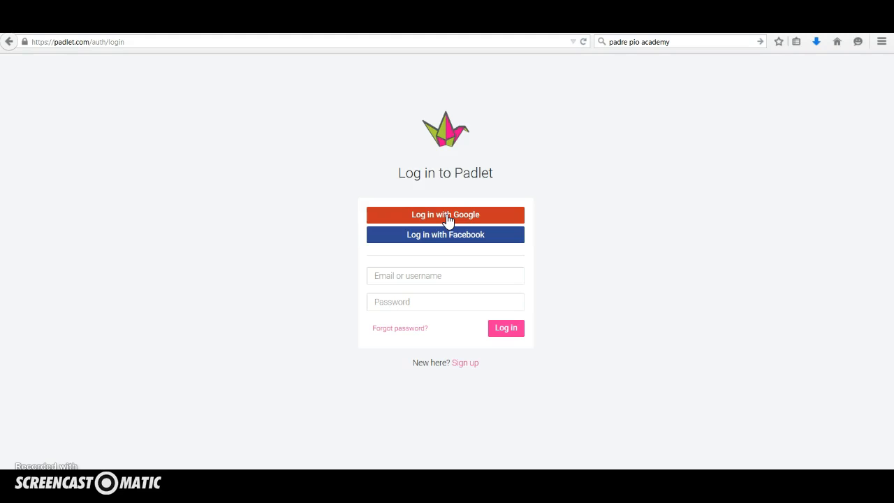
{"action": "left_click", "coordinate": [448, 219]}
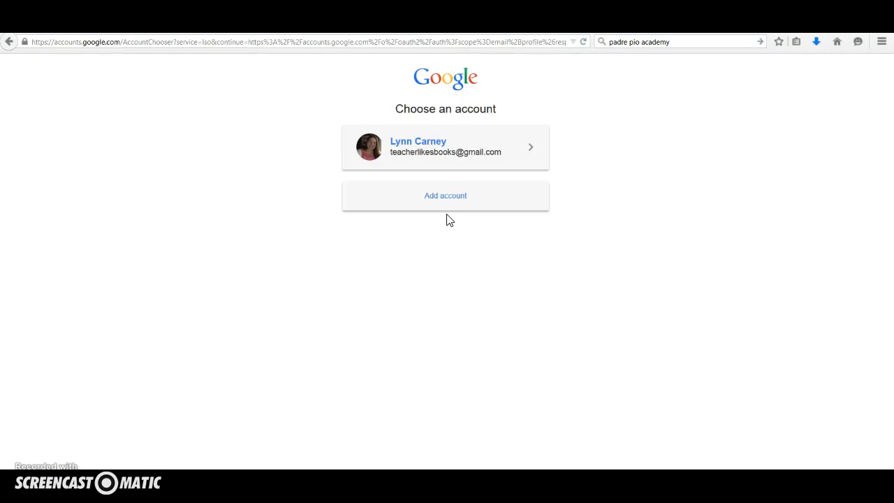
{"action": "left_click", "coordinate": [434, 149]}
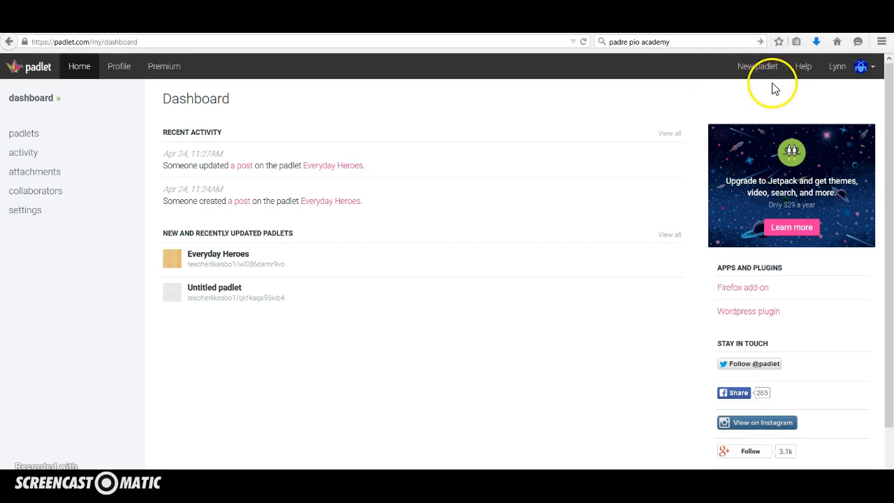
{"action": "left_click", "coordinate": [758, 70]}
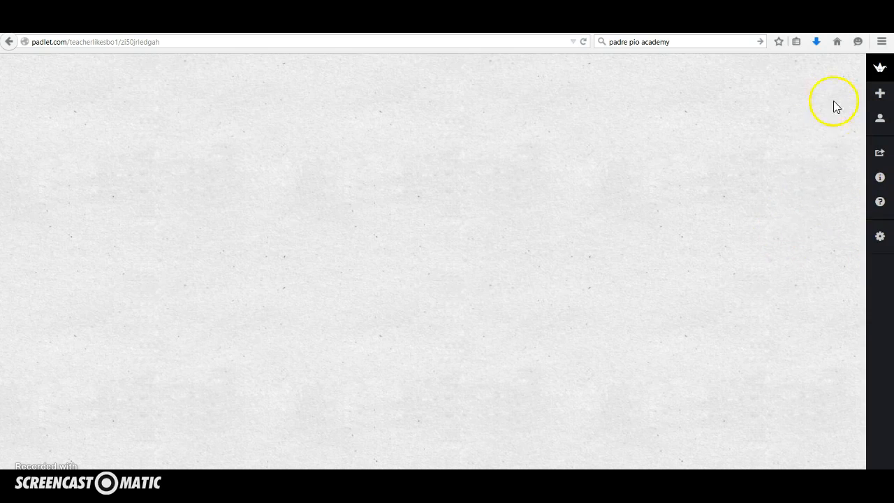
Open the new padlet's settings and title it "Favorite Greek Greek Gods or Goddesses"
{"action": "left_click", "coordinate": [882, 73]}
{"action": "left_click", "coordinate": [880, 239]}
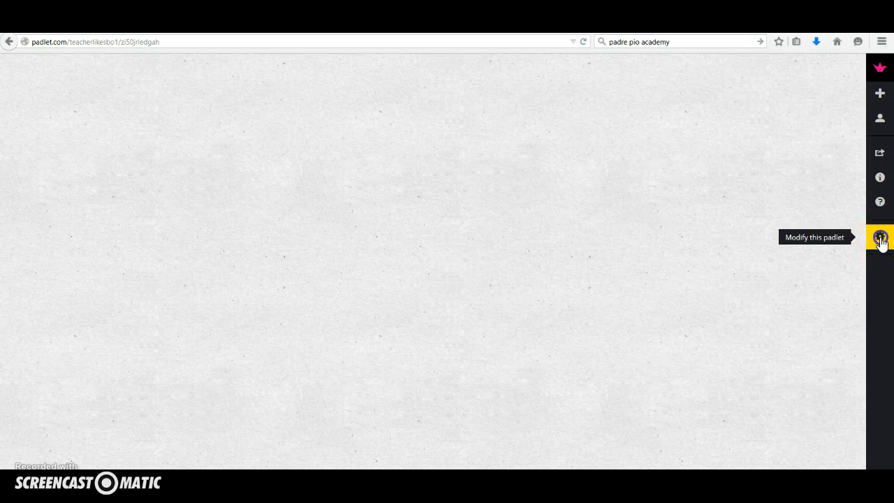
{"action": "left_click", "coordinate": [744, 90]}
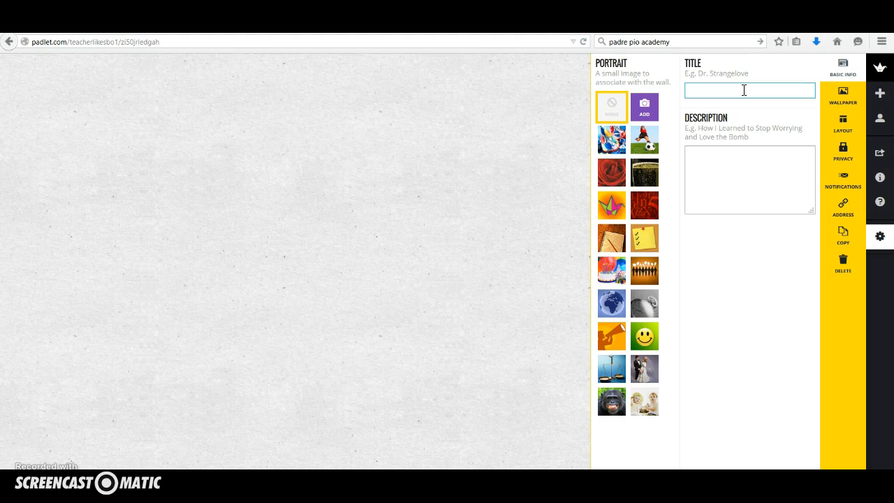
{"action": "type", "text": "G"}
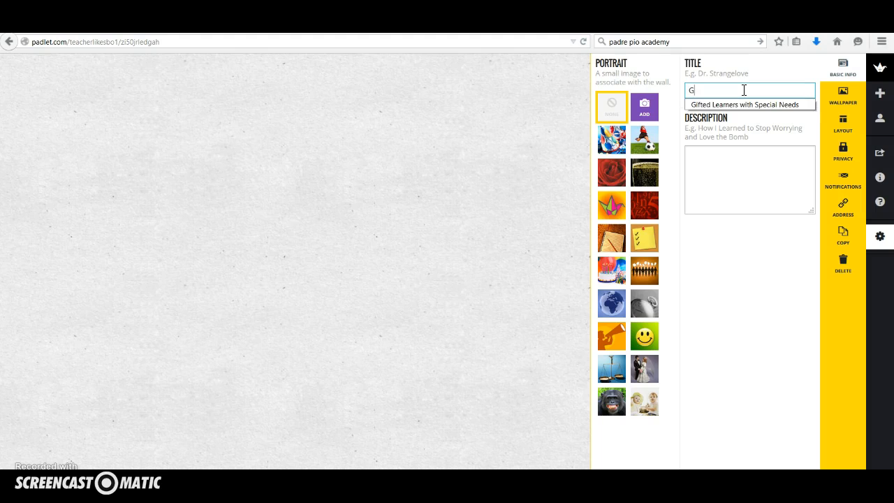
{"action": "key", "text": "BackSpace"}
{"action": "type", "text": "Fac"}
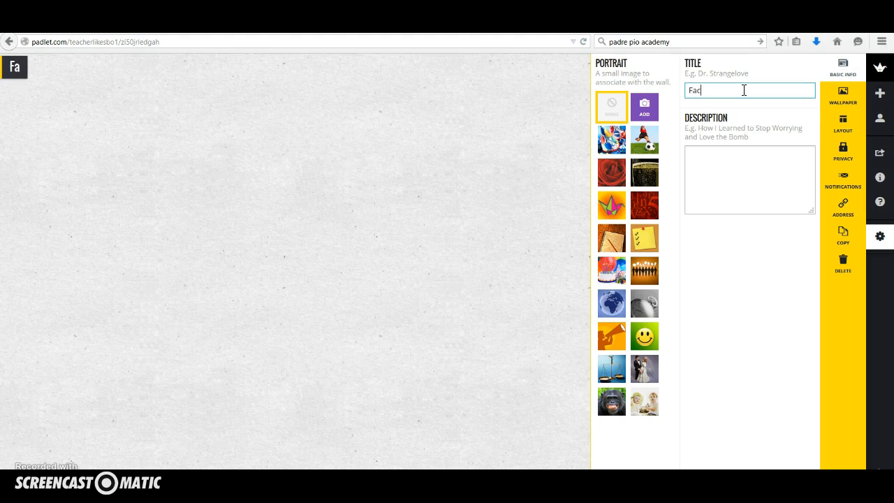
{"action": "key", "text": "BackSpace"}
{"action": "type", "text": "vorite Greek"}
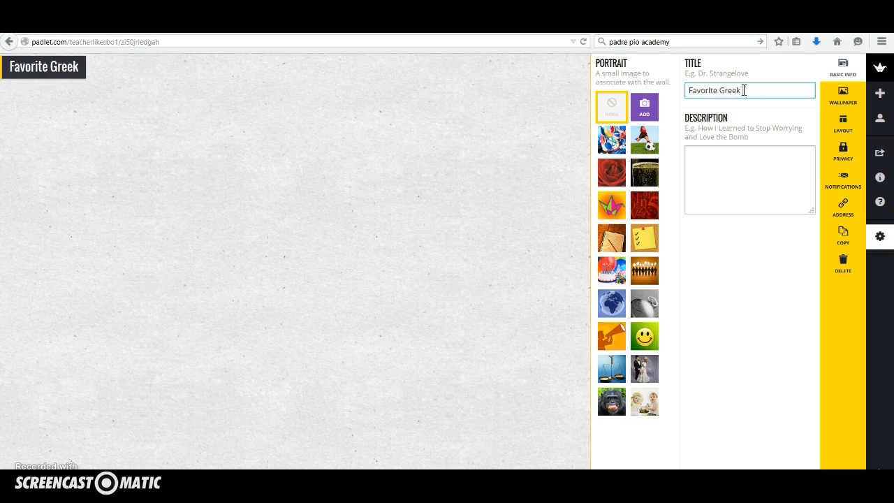
{"action": "type", "text": " Greek Gods"}
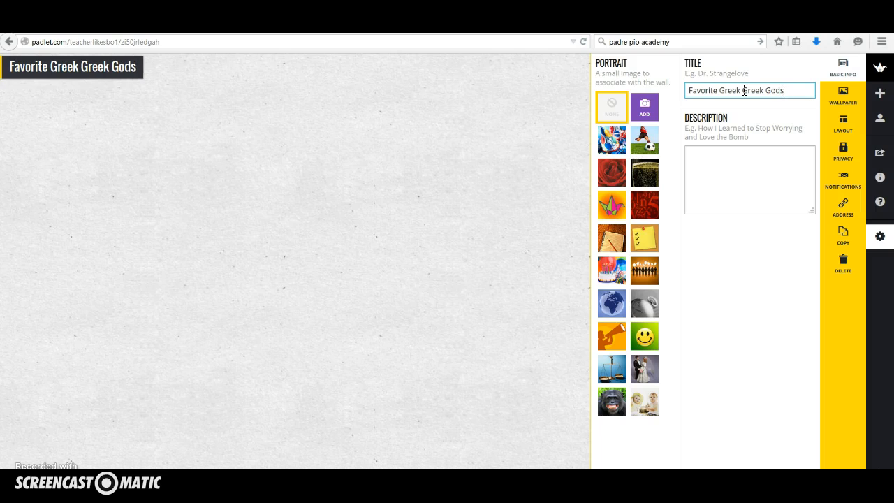
{"action": "type", "text": " or GOddesses"}
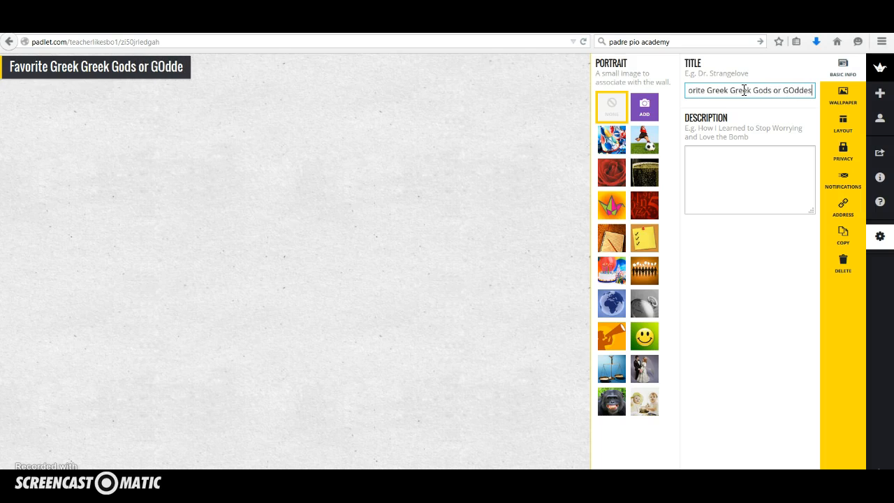
{"action": "key", "text": "BackSpace"}
{"action": "key", "text": "BackSpace"}
{"action": "key", "text": "BackSpace"}
{"action": "key", "text": "BackSpace"}
{"action": "key", "text": "BackSpace"}
{"action": "key", "text": "BackSpace"}
{"action": "key", "text": "BackSpace"}
{"action": "key", "text": "BackSpace"}
{"action": "key", "text": "BackSpace"}
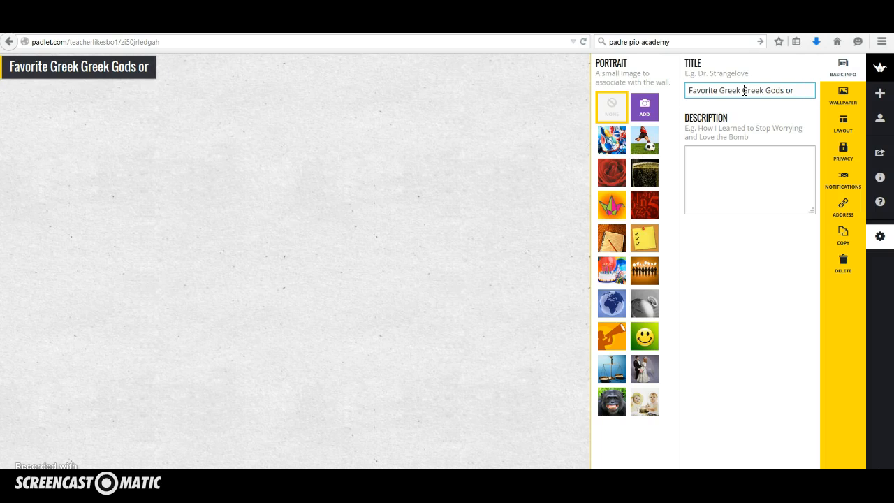
{"action": "type", "text": "Goddess"}
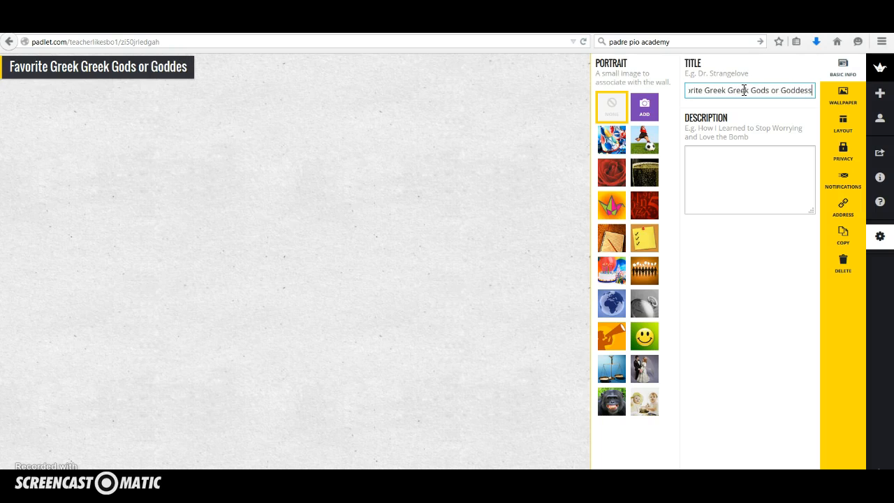
{"action": "type", "text": "es"}
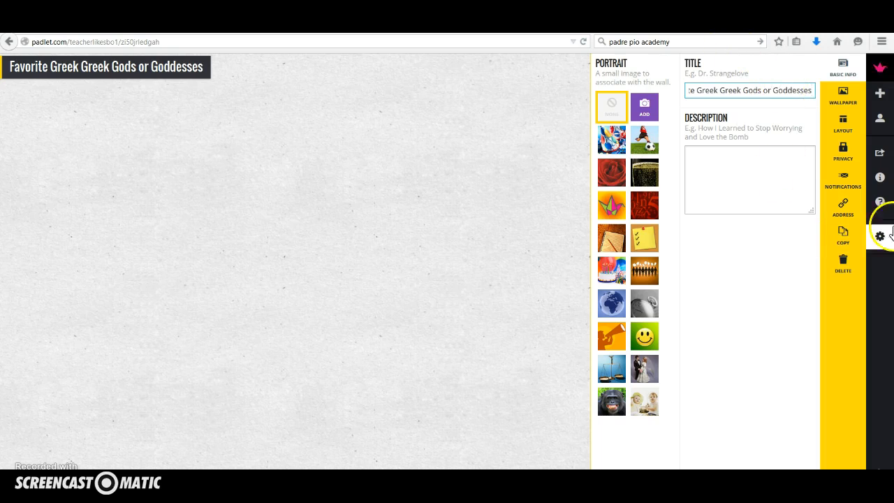
{"action": "left_click", "coordinate": [264, 104]}
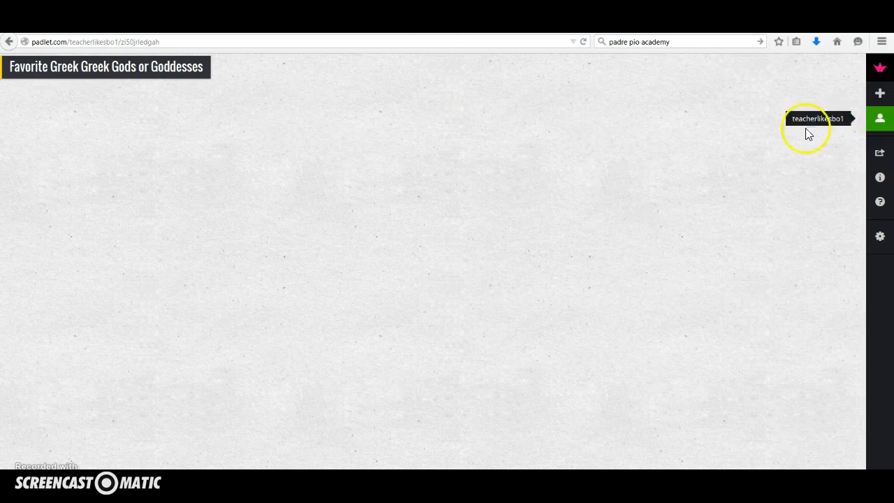
Enter the description "Hi Students! Add in your favorite Greek god or goddess to our board. You may add links, images, or videos."
{"action": "left_click", "coordinate": [881, 237]}
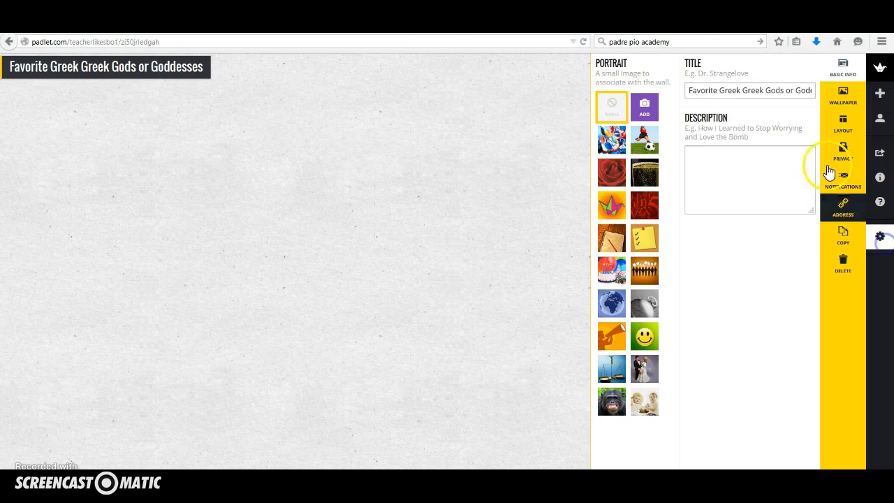
{"action": "left_click", "coordinate": [726, 160]}
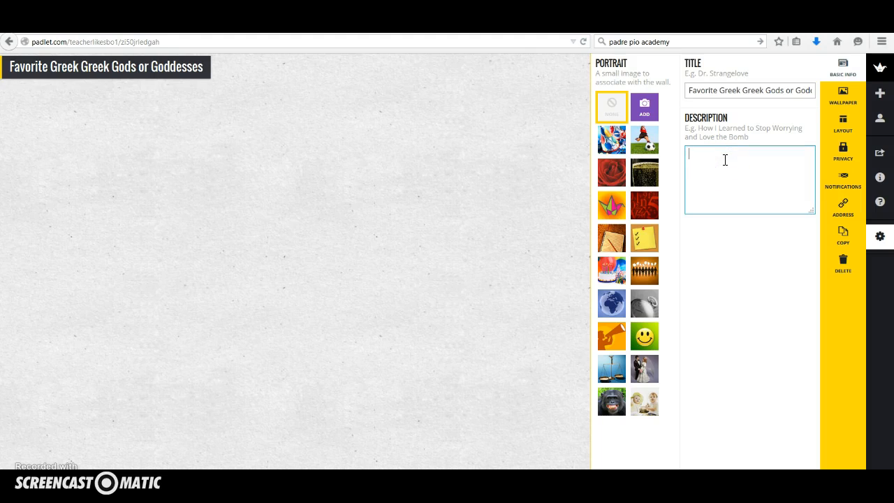
{"action": "type", "text": "H"}
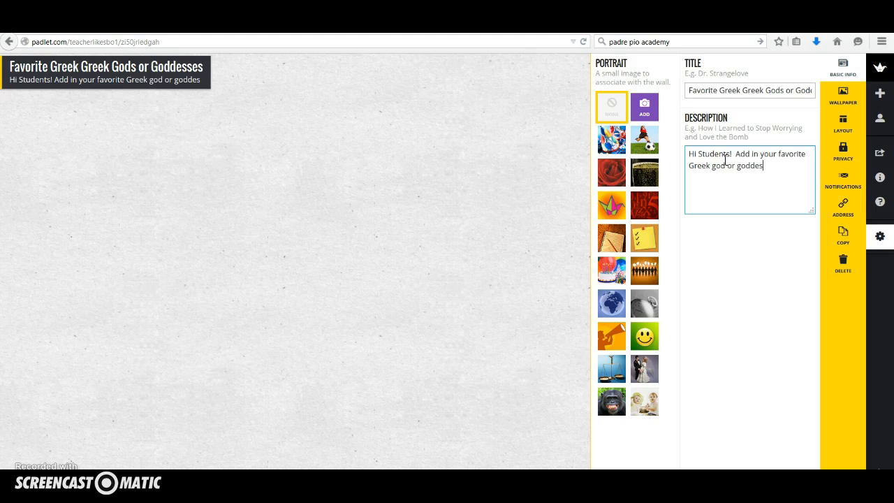
{"action": "type", "text": "o our "}
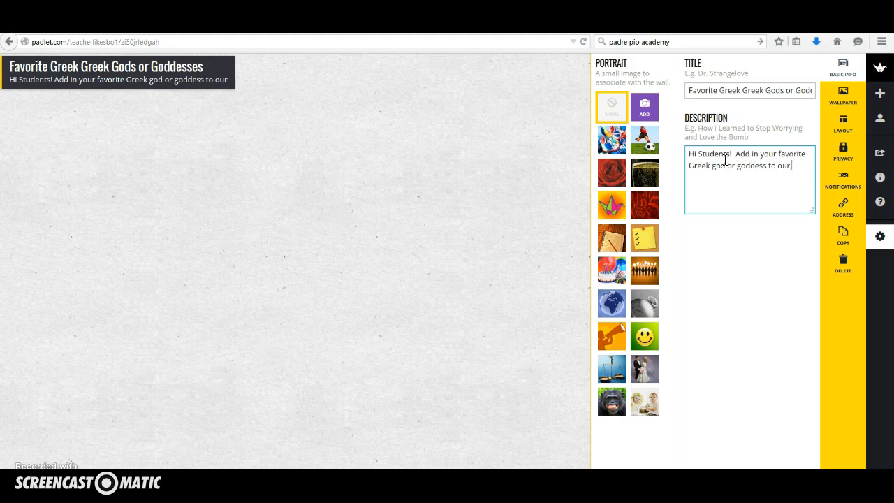
{"action": "type", "text": "board.  You may add links, ima"}
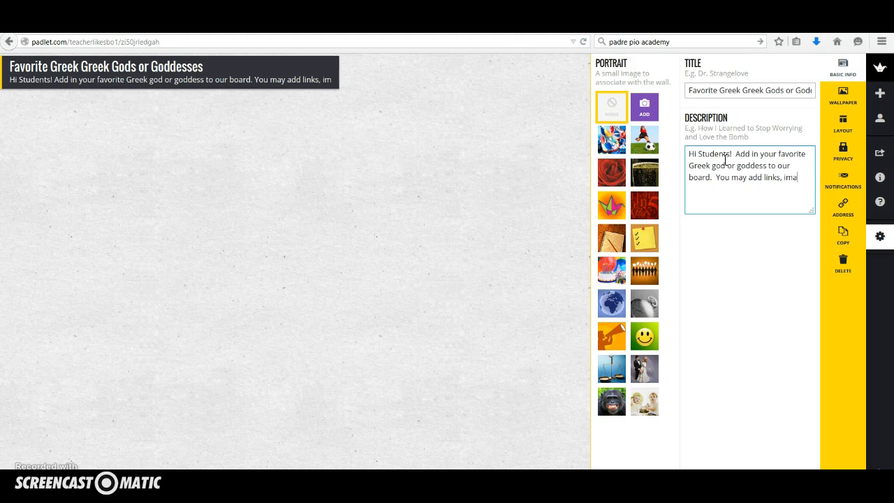
{"action": "type", "text": "ges, or videos."}
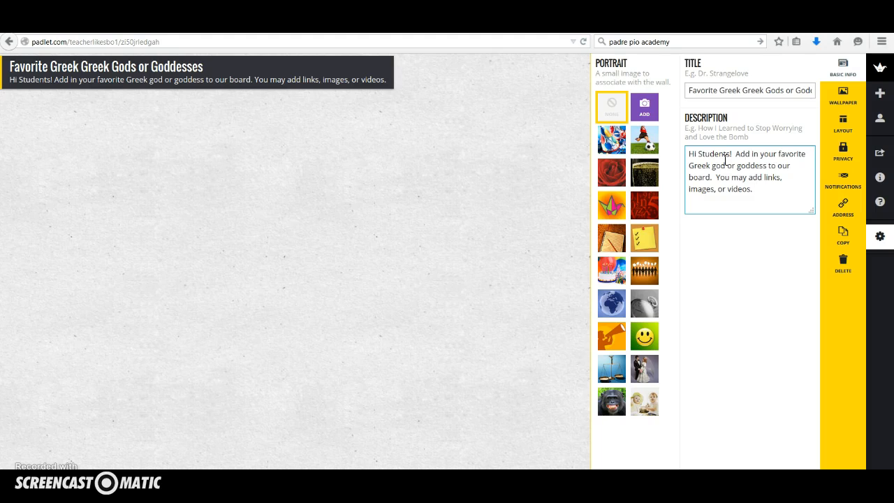
Append the sentence "please use YOUR NAME in your title." to the padlet's description
{"action": "type", "text": "please "}
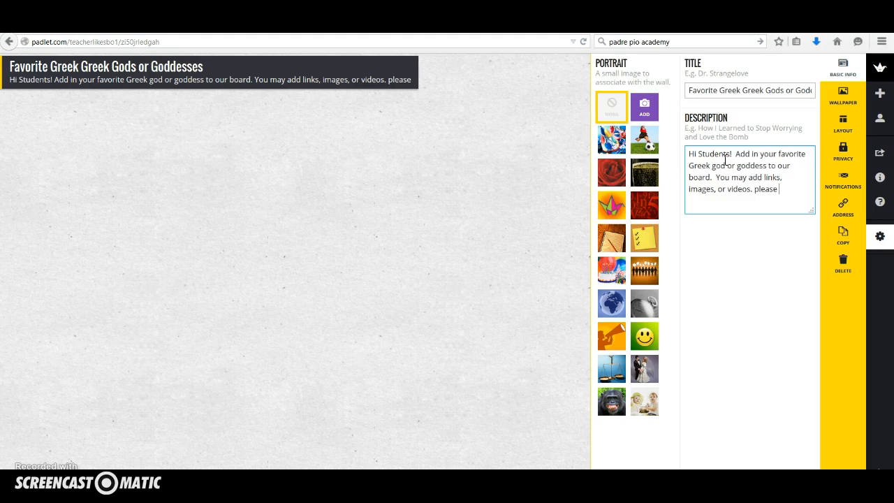
{"action": "type", "text": "use YOUR NAME"}
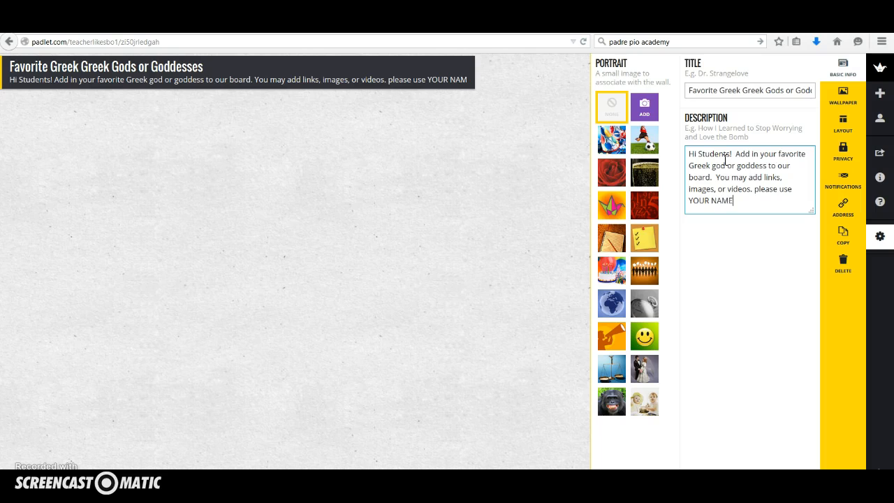
{"action": "type", "text": " in your title."}
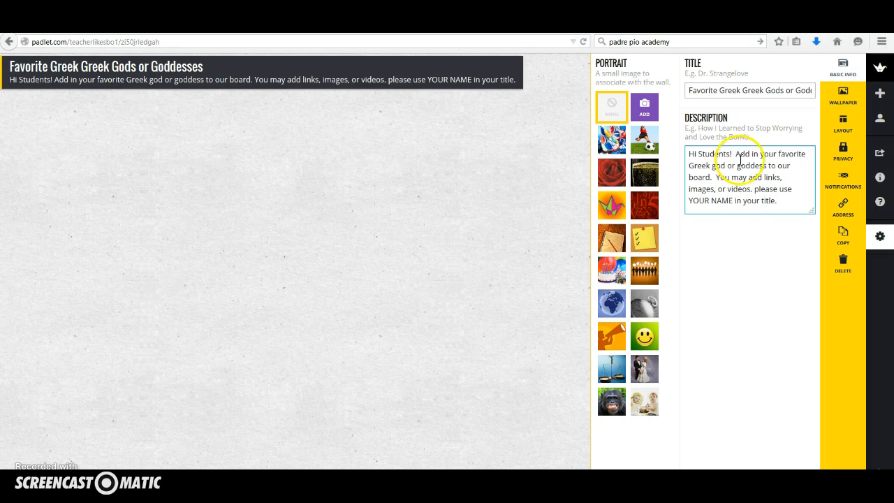
Capitalize the word "please" in the description so the last sentence starts with "Please"
{"action": "triple_click", "coordinate": [388, 82]}
{"action": "left_click", "coordinate": [393, 83]}
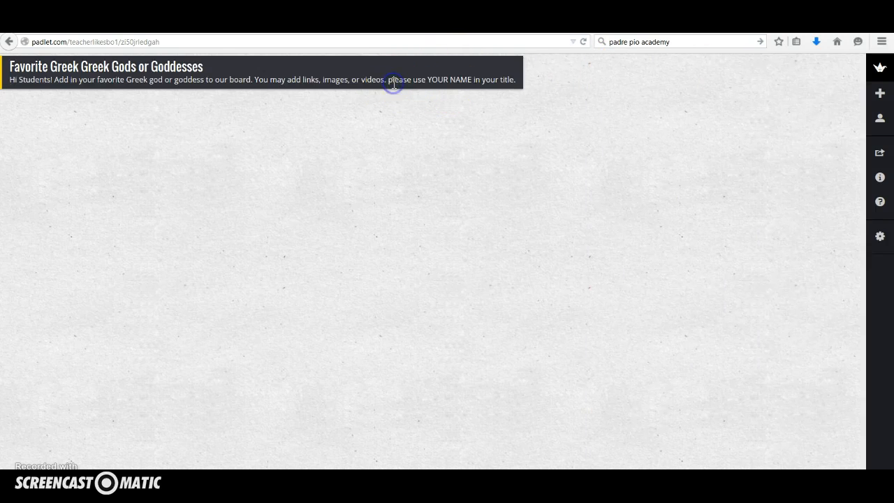
{"action": "left_click", "coordinate": [883, 240]}
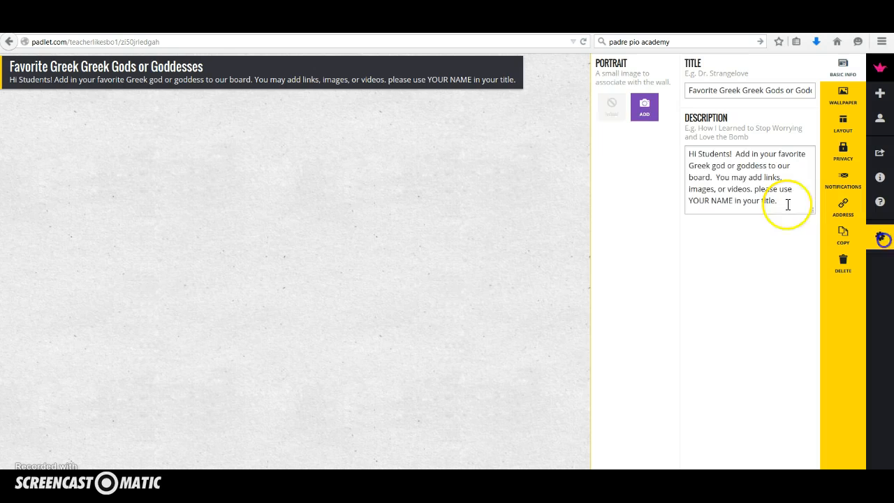
{"action": "left_click", "coordinate": [756, 190]}
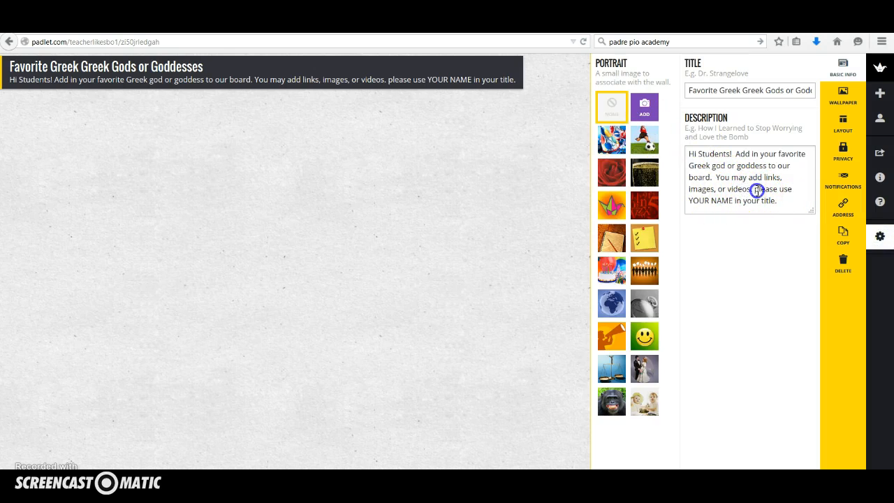
{"action": "key", "text": "Delete"}
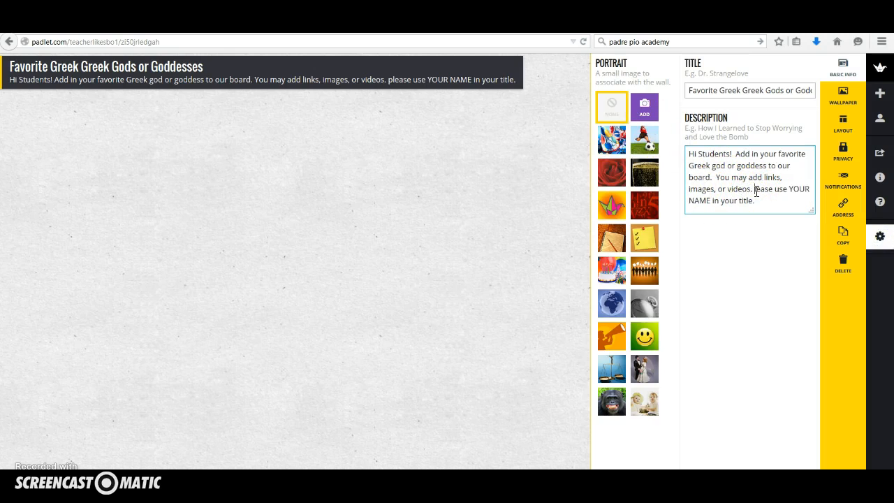
{"action": "type", "text": "P"}
{"action": "left_click", "coordinate": [790, 200]}
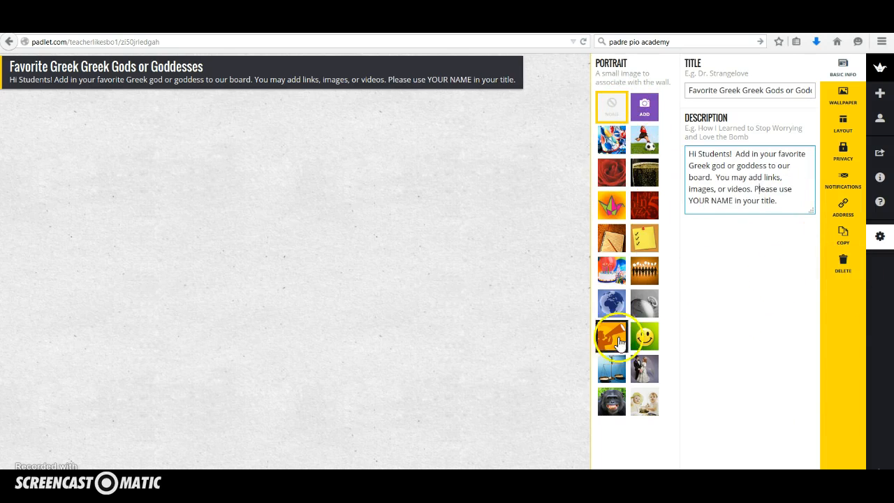
Try the yellow checklist note as the wall's portrait, and set the portrait back to none
{"action": "left_click", "coordinate": [641, 231]}
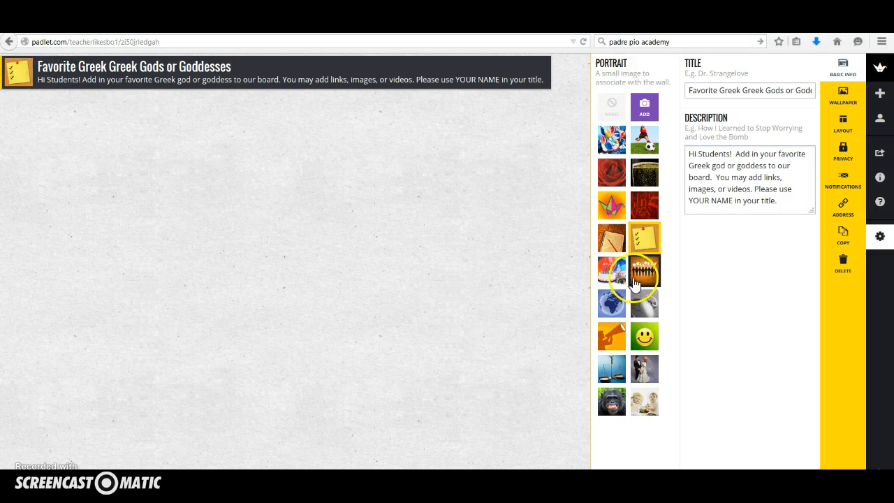
{"action": "left_click", "coordinate": [613, 109]}
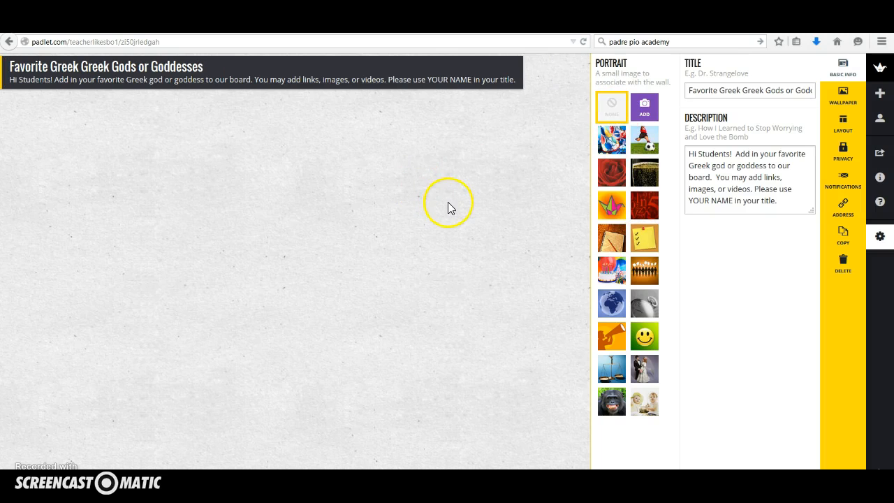
Try the Confetti, Kaleidoscope and Leather wallpapers, and set the padlet's background to Scroll
{"action": "left_click", "coordinate": [843, 98]}
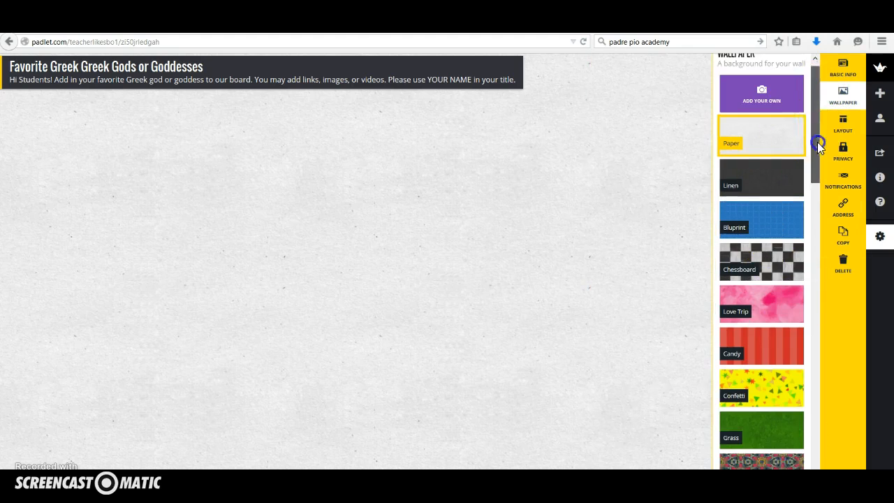
{"action": "left_click_drag", "start_coordinate": [816, 142], "coordinate": [815, 195]}
{"action": "left_click", "coordinate": [766, 170]}
{"action": "left_click", "coordinate": [763, 237]}
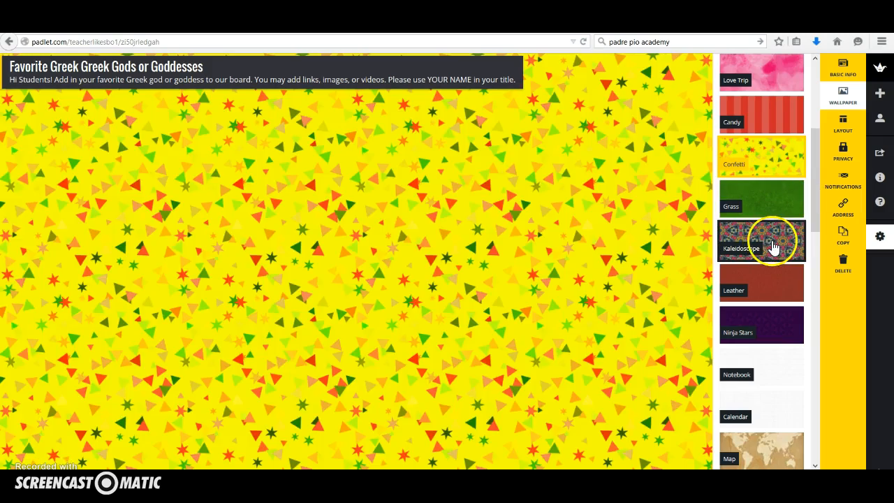
{"action": "left_click", "coordinate": [776, 298]}
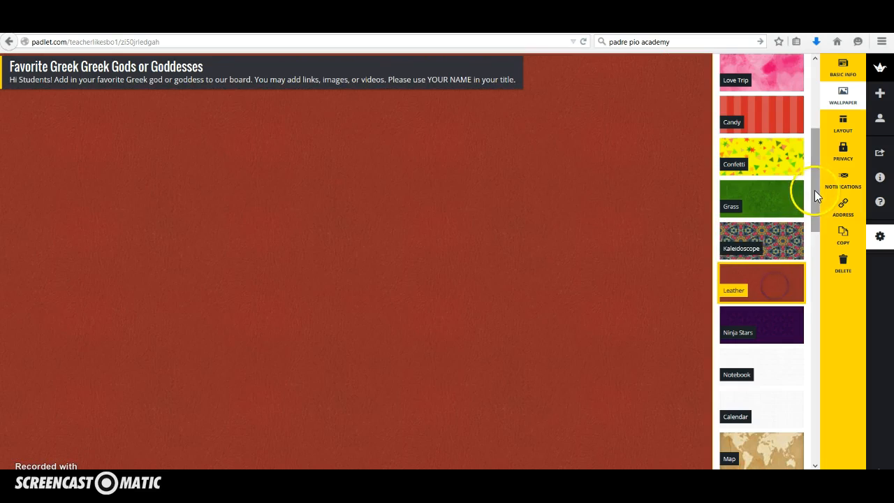
{"action": "left_click_drag", "start_coordinate": [815, 185], "coordinate": [818, 449]}
{"action": "left_click", "coordinate": [760, 361]}
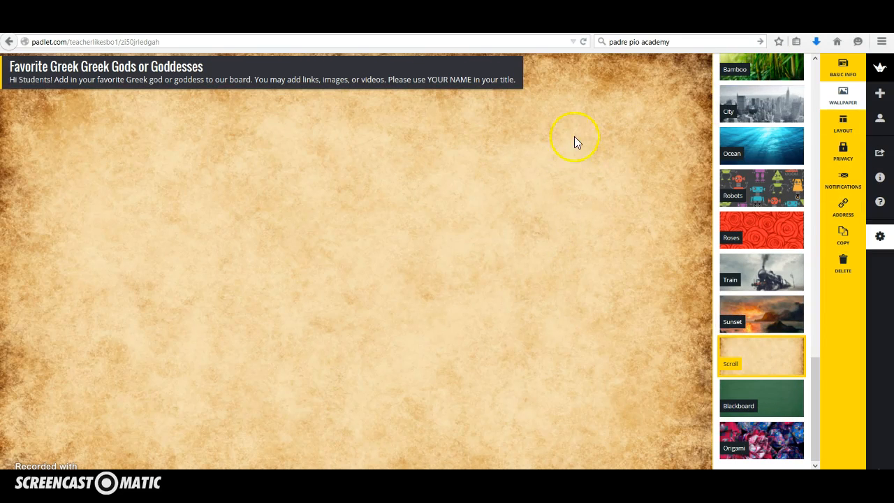
Try the Grid layout for the wall's posts, set the layout back to Freeform, and close the settings
{"action": "left_click", "coordinate": [844, 124]}
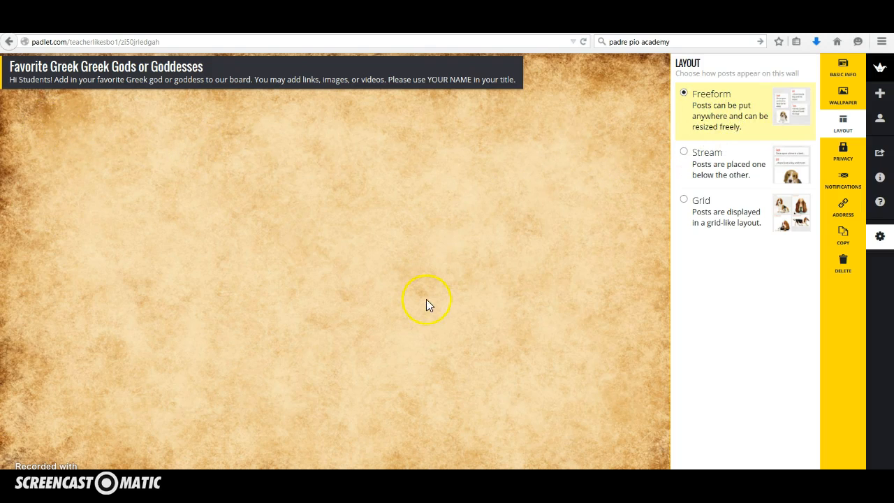
{"action": "left_click", "coordinate": [714, 200]}
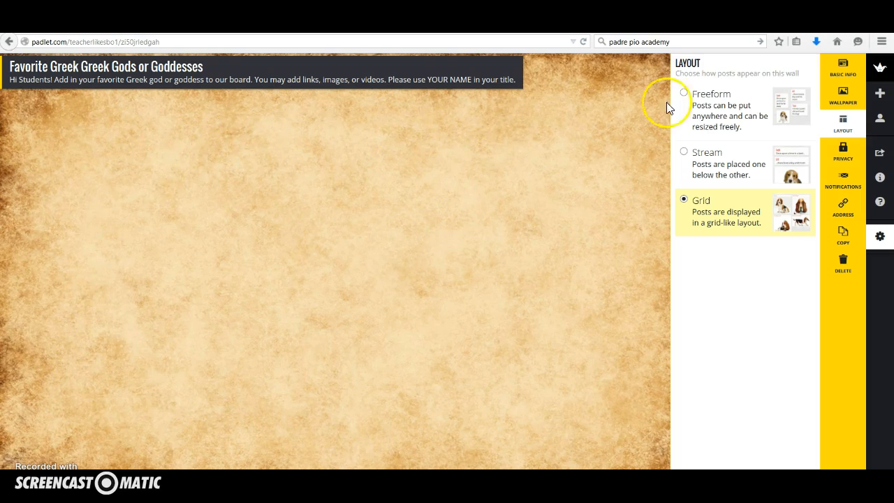
{"action": "left_click", "coordinate": [690, 98]}
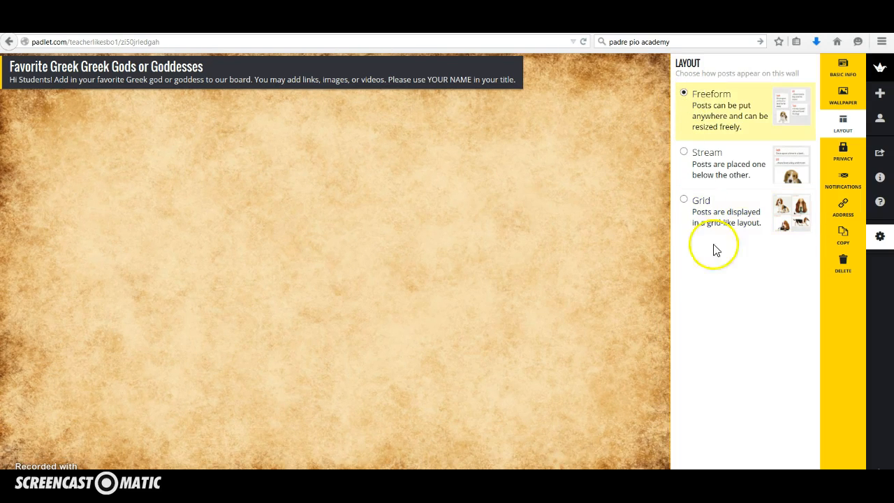
{"action": "left_click", "coordinate": [644, 302]}
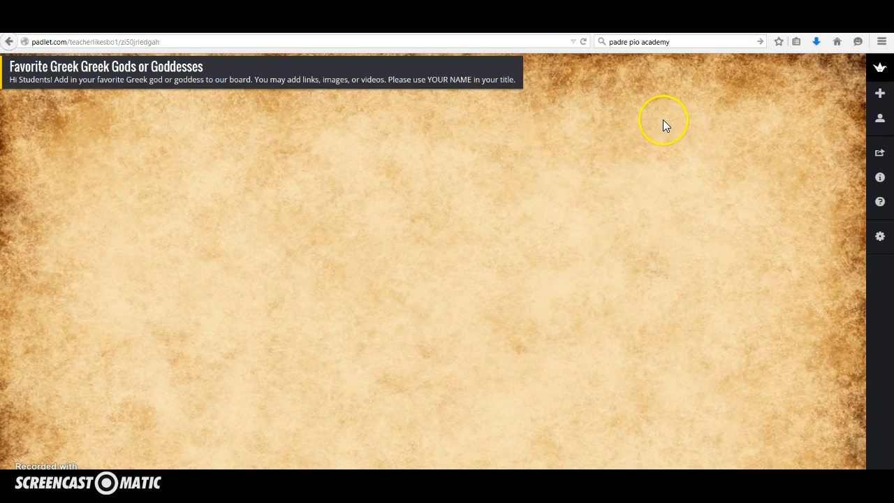
Add a post titled with the poster's first name, and begin its text with "My favorite goddess is Athena"
{"action": "double_click", "coordinate": [702, 159]}
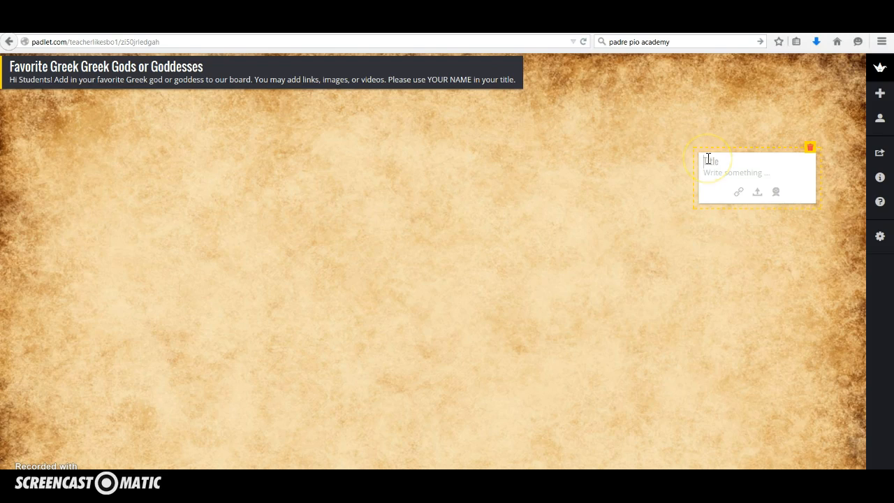
{"action": "left_click", "coordinate": [708, 158]}
{"action": "type", "text": "Lynn"}
{"action": "left_click", "coordinate": [734, 176]}
{"action": "type", "text": "My favorite goddess is Ath"}
{"action": "type", "text": "  I"}
Continue the Athena post's text with "She was a god of war. One of her enemies was Medusa."
{"action": "key", "text": "BackSpace"}
{"action": "type", "text": "S"}
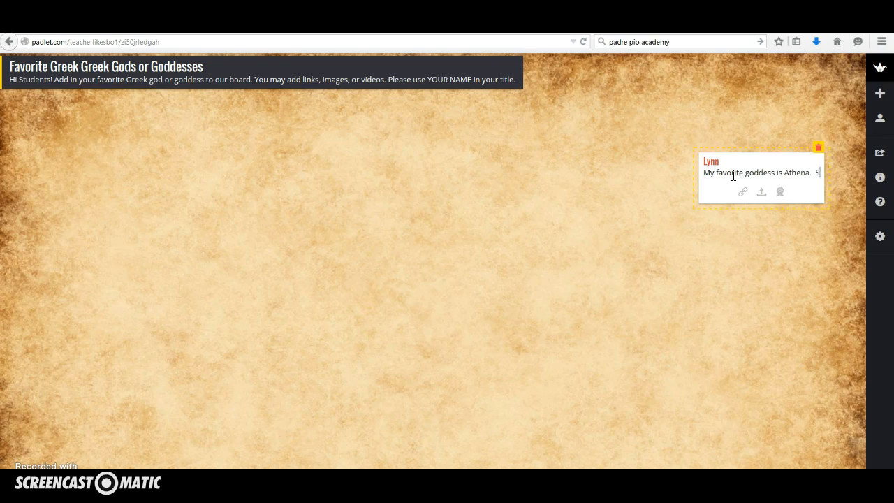
{"action": "type", "text": "he was a god"}
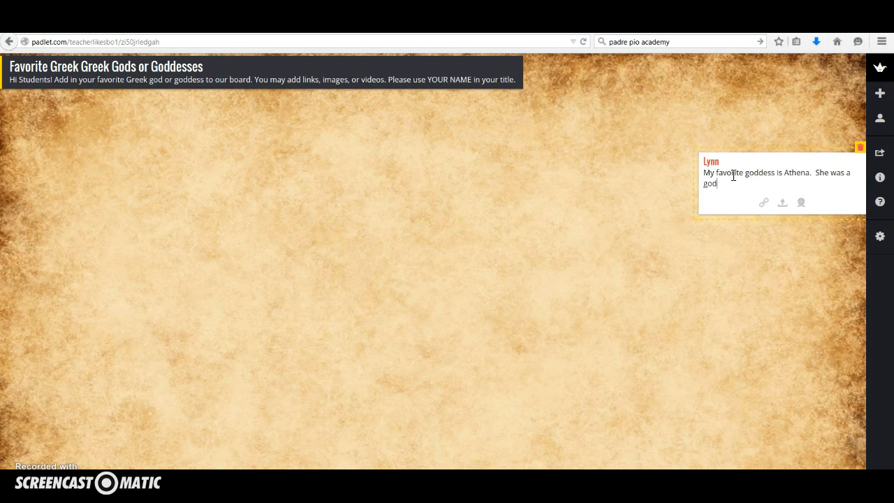
{"action": "type", "text": " of war"}
{"action": "type", "text": ".  One of her enemies was Medus"}
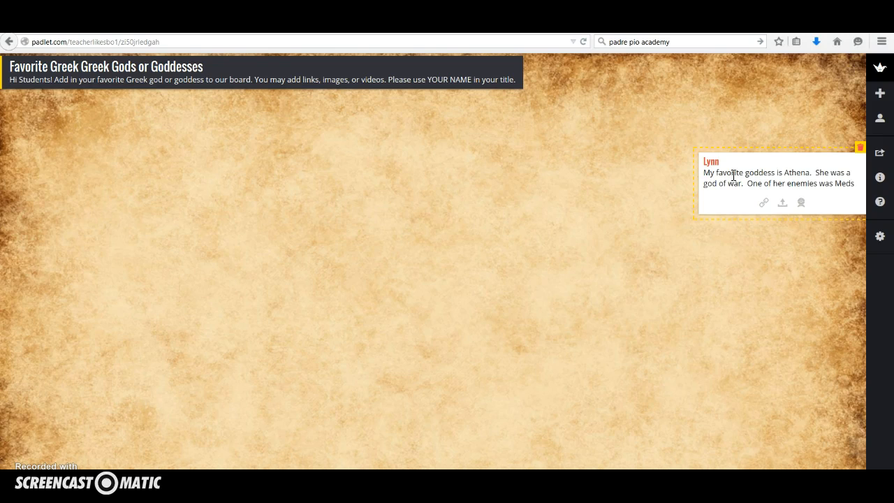
{"action": "type", "text": "a."}
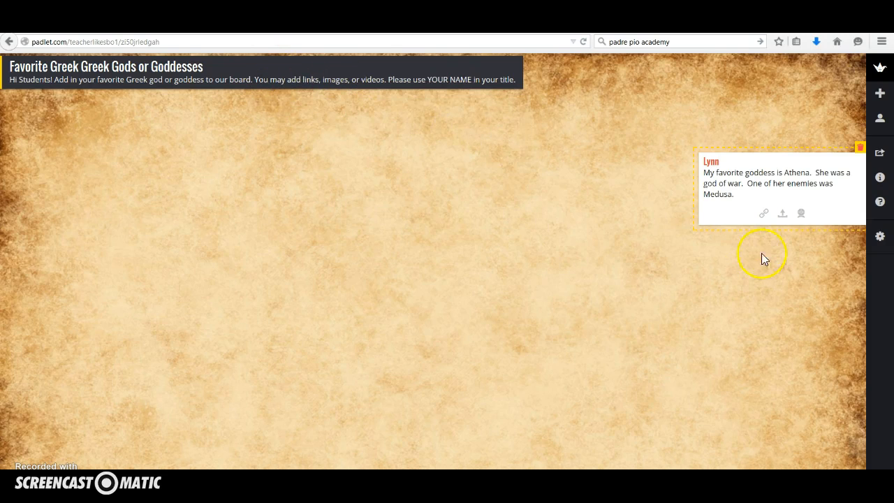
Start adding a link to the Athena post, and open the Athena page of greekgodsandgoddesses.net from the Google results
{"action": "left_click", "coordinate": [765, 215]}
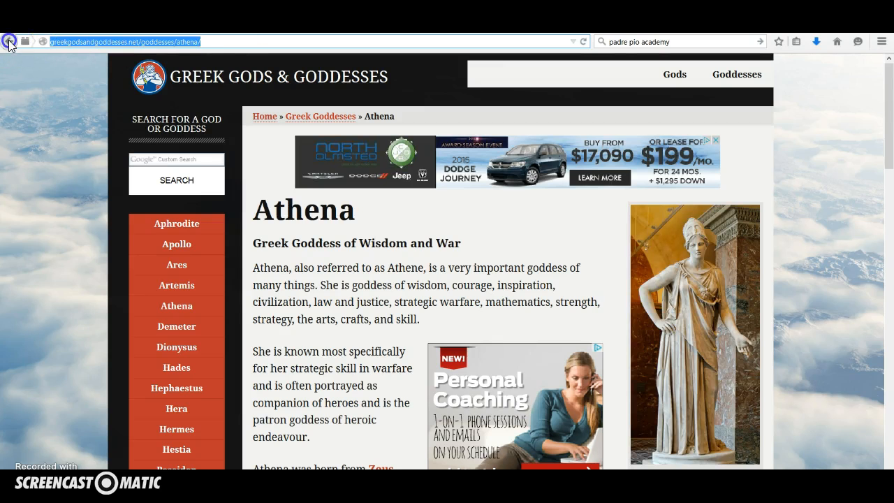
{"action": "left_click", "coordinate": [8, 41]}
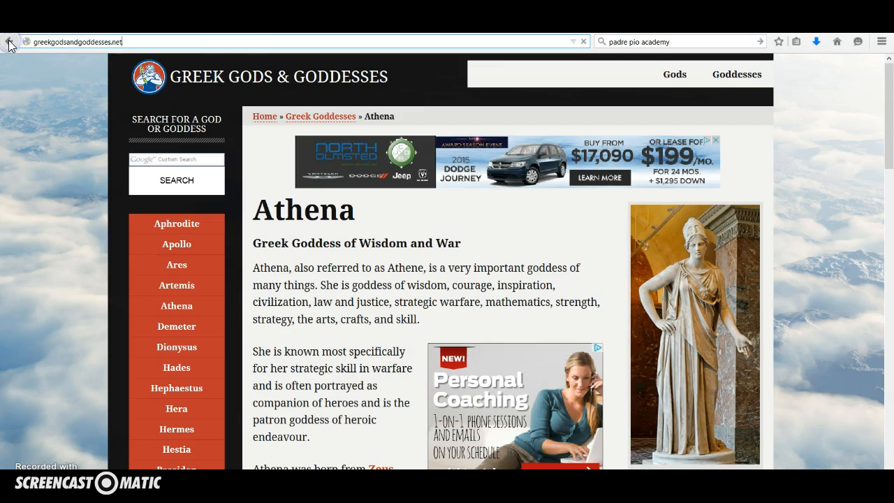
{"action": "left_click", "coordinate": [8, 42]}
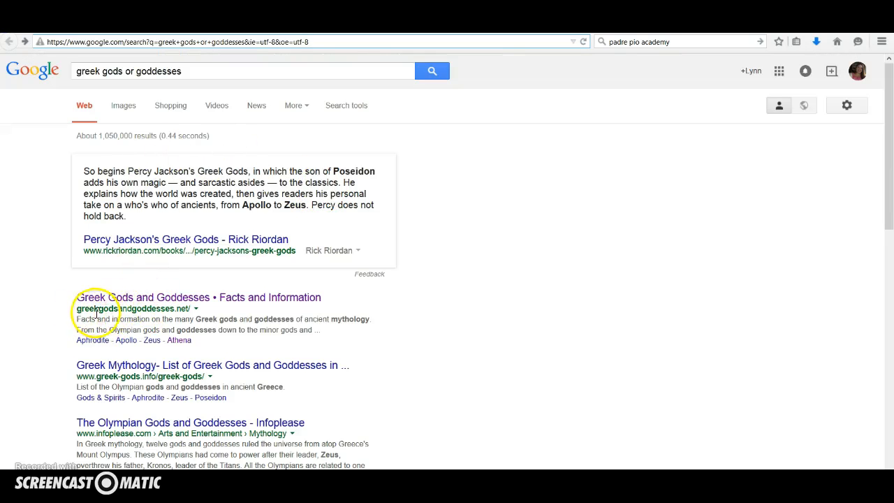
{"action": "left_click", "coordinate": [185, 303]}
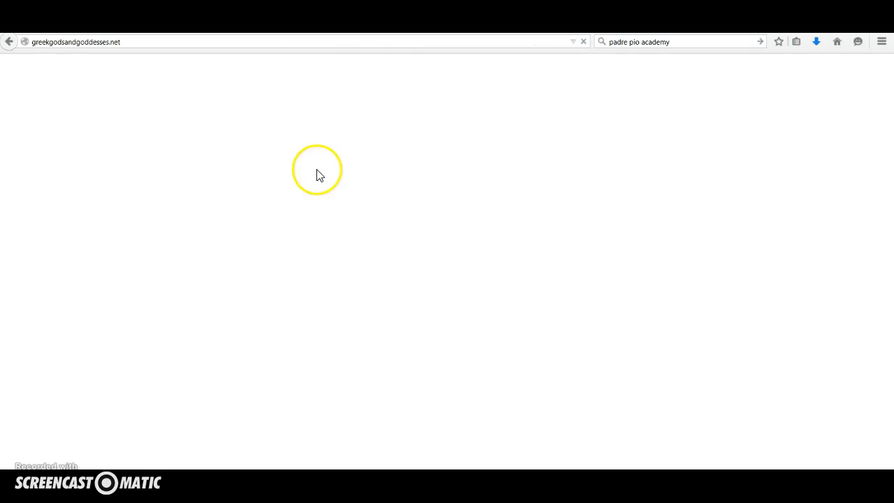
{"action": "scroll", "coordinate": [410, 303], "scroll_direction": "down", "scroll_amount": 5}
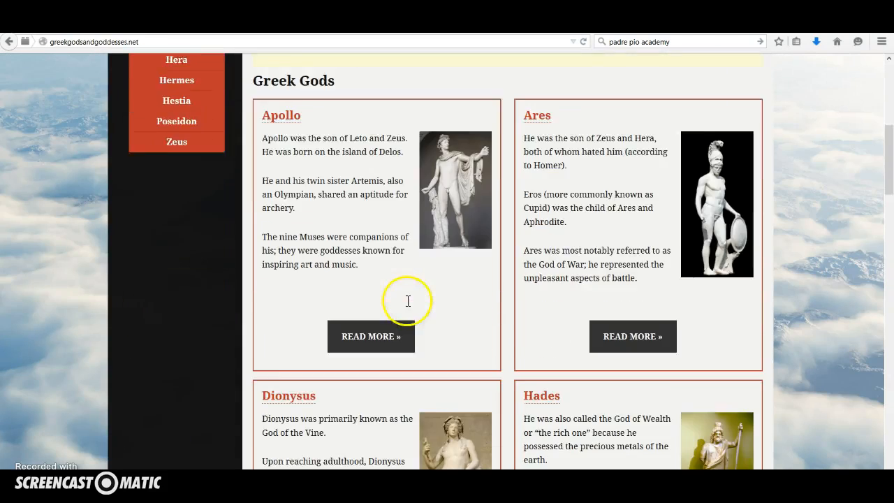
{"action": "scroll", "coordinate": [480, 343], "scroll_direction": "down", "scroll_amount": 12}
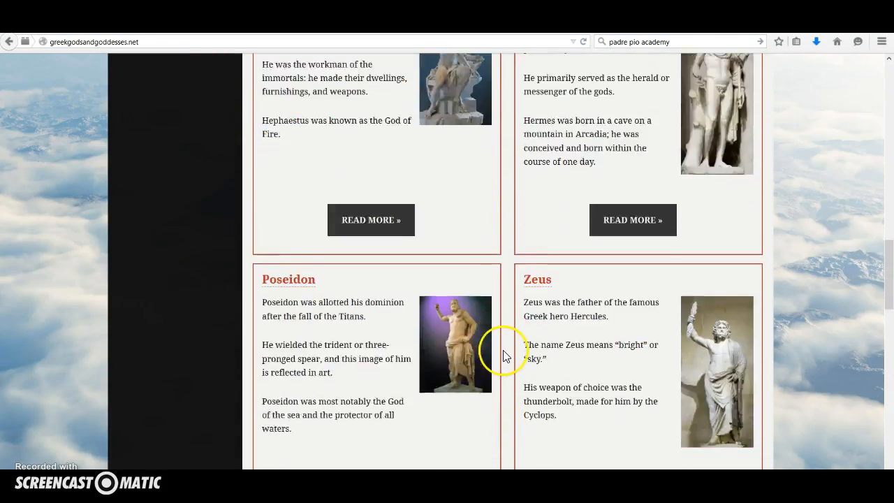
{"action": "scroll", "coordinate": [503, 354], "scroll_direction": "down", "scroll_amount": 7}
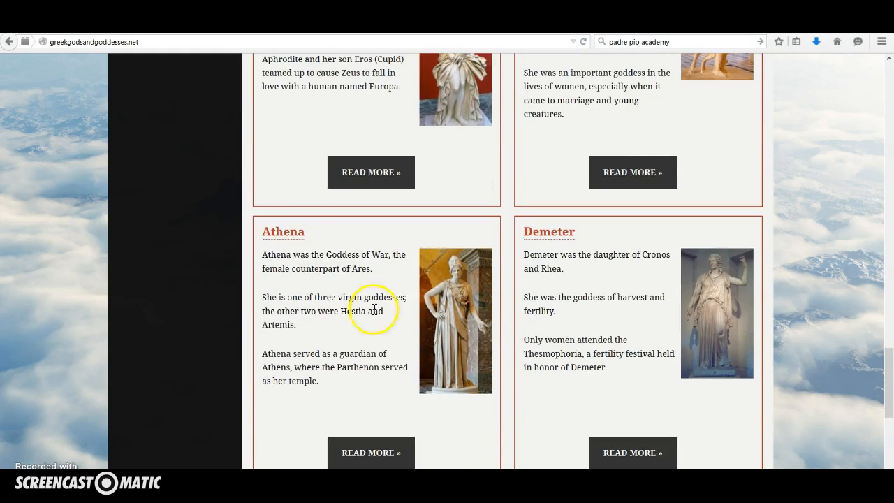
{"action": "left_click", "coordinate": [283, 233]}
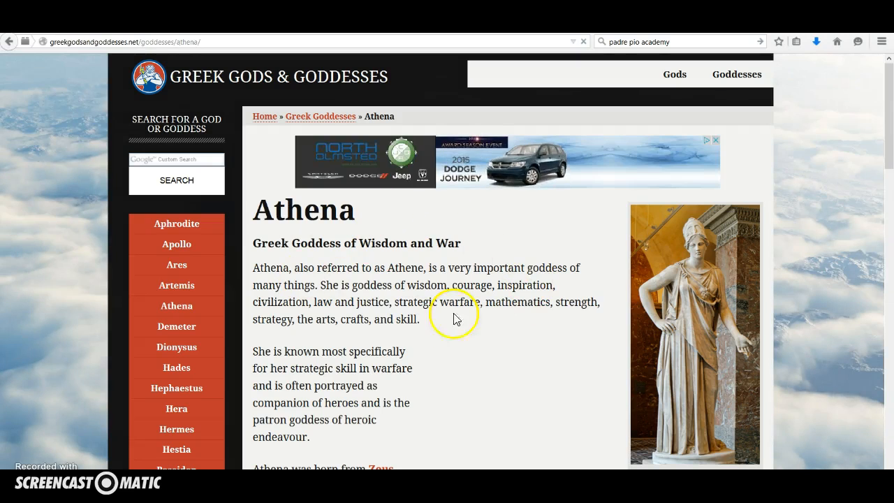
{"action": "mouse_move", "coordinate": [891, 143]}
{"action": "left_mouse_down"}
{"action": "mouse_move", "coordinate": [891, 392]}
{"action": "mouse_move", "coordinate": [891, 128]}
{"action": "left_mouse_up"}
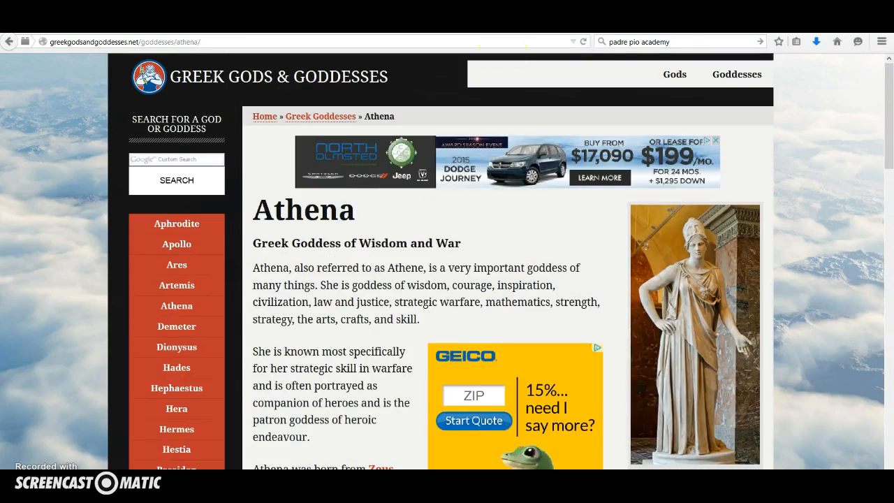
Copy the Athena page's web address and attach it as a link to the Athena post on the padlet
{"action": "left_click", "coordinate": [147, 40]}
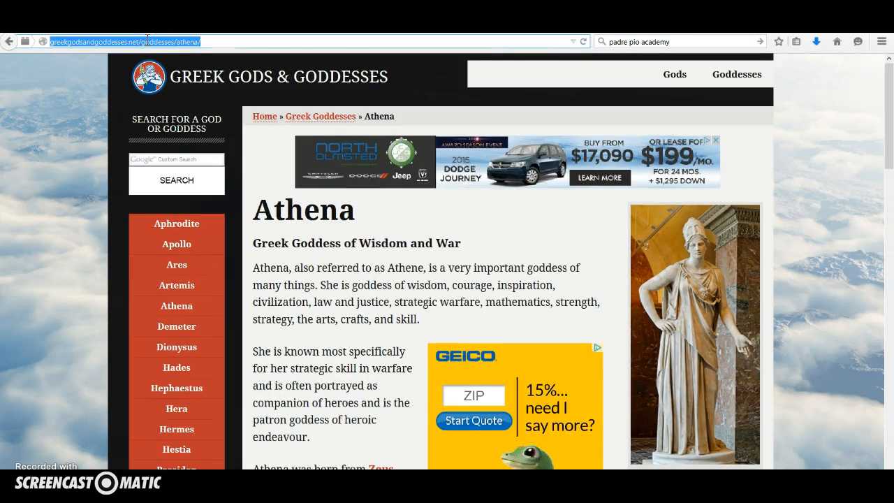
{"action": "left_click", "coordinate": [314, 27]}
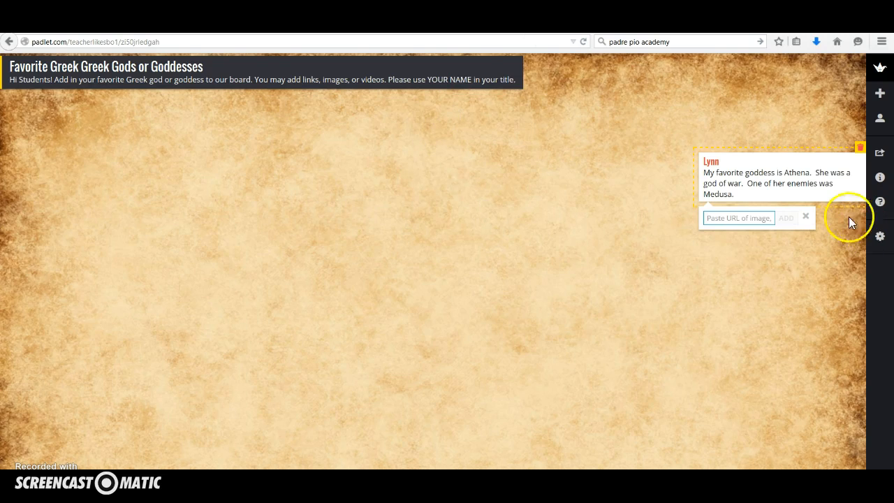
{"action": "left_click", "coordinate": [720, 218]}
{"action": "key", "text": "ctrl+v"}
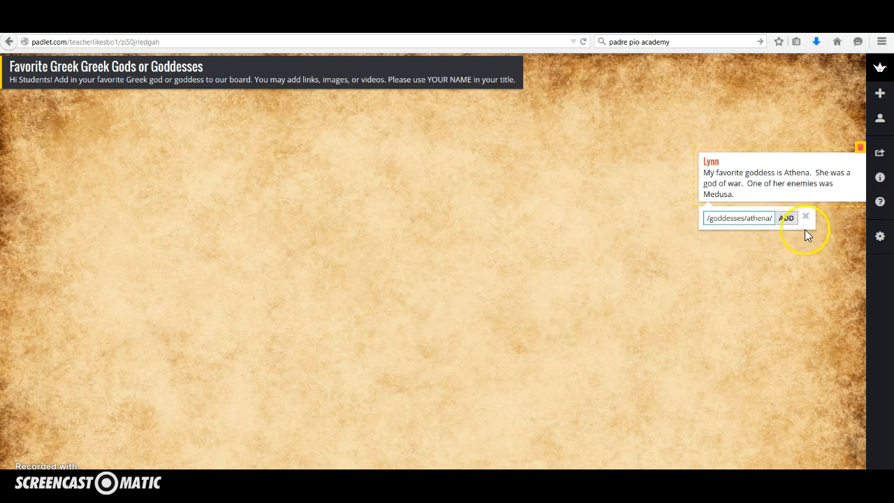
{"action": "left_click", "coordinate": [791, 219]}
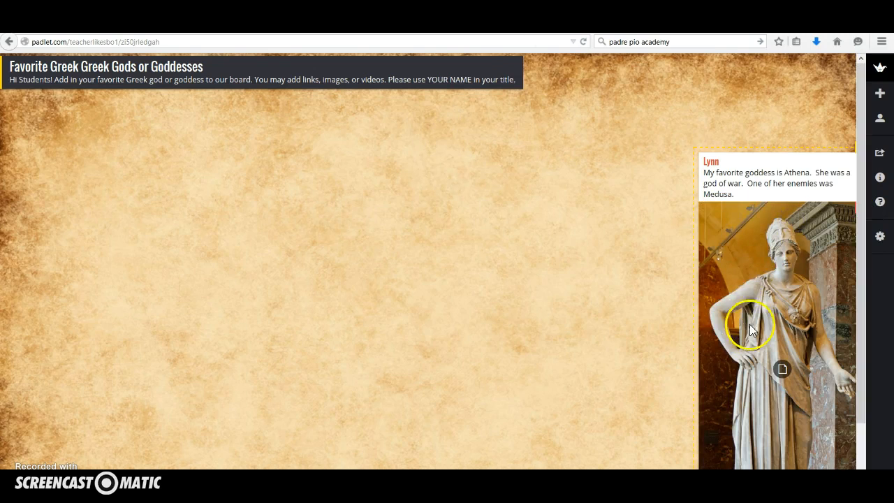
Move the Athena post up beside the wall's header, and briefly check the post in editing mode
{"action": "left_click", "coordinate": [730, 120]}
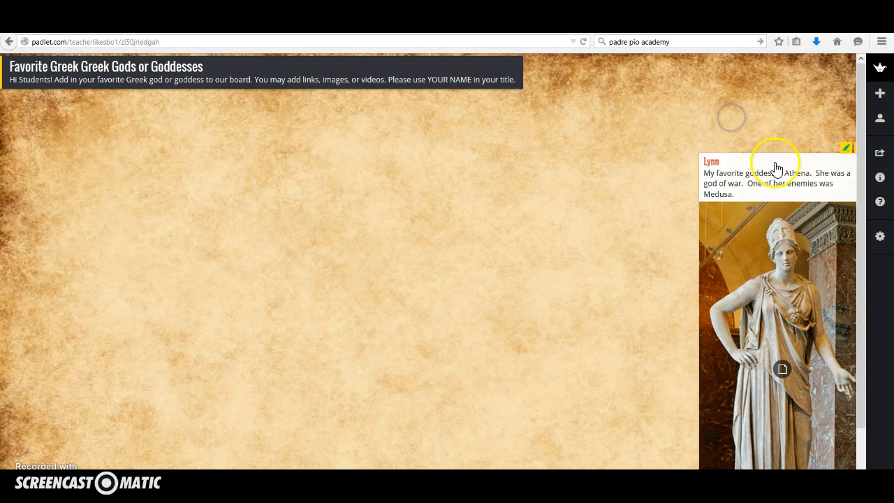
{"action": "left_click_drag", "start_coordinate": [777, 168], "coordinate": [635, 78]}
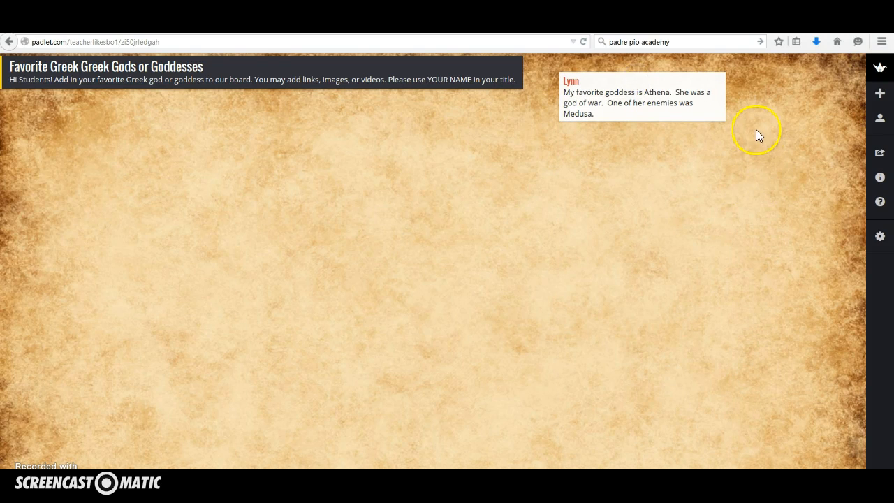
{"action": "left_click", "coordinate": [703, 70]}
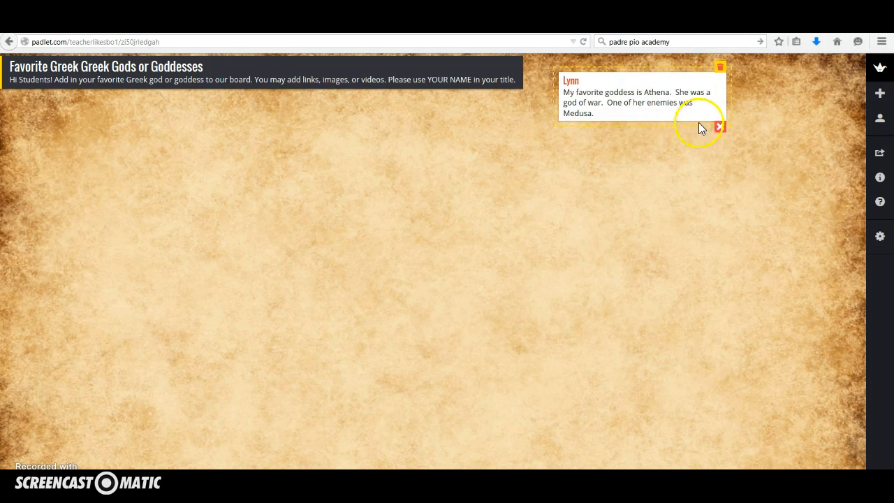
{"action": "left_click", "coordinate": [772, 147]}
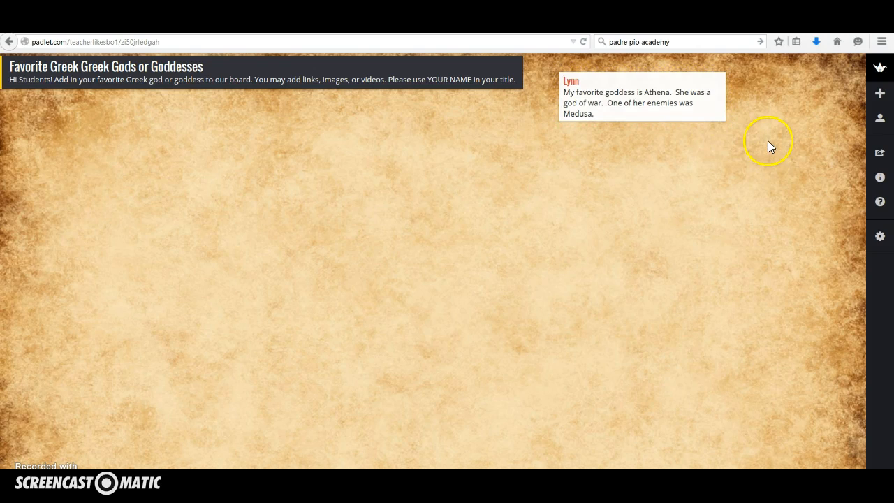
Remove the Athena post's attachment and attach the copied Athena page link again
{"action": "left_click", "coordinate": [703, 70]}
{"action": "left_click", "coordinate": [720, 126]}
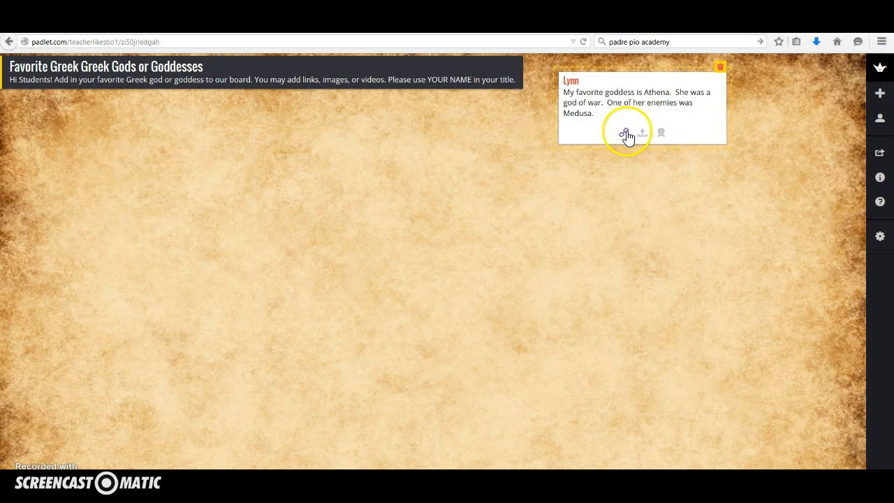
{"action": "left_click", "coordinate": [624, 135]}
{"action": "left_click", "coordinate": [599, 137]}
{"action": "key", "text": "ctrl+v"}
{"action": "left_click", "coordinate": [647, 138]}
{"action": "left_click", "coordinate": [777, 193]}
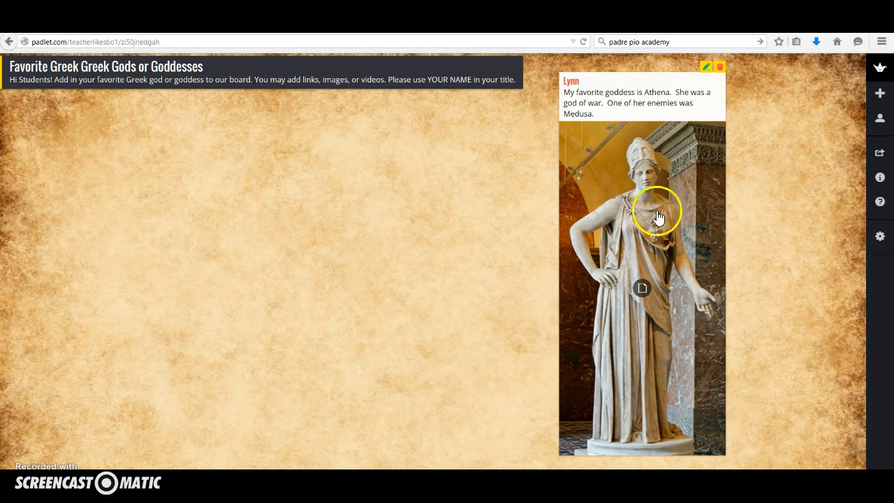
Add a post below the wall's header titled with a student's first name, with the text "I think Zeus is awesome"
{"action": "double_click", "coordinate": [66, 110]}
{"action": "type", "text": "Jeff"}
{"action": "left_click", "coordinate": [102, 137]}
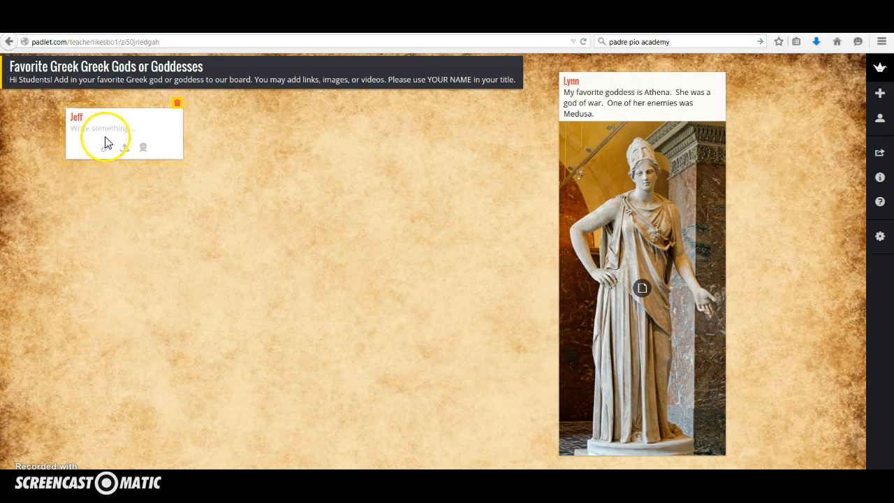
{"action": "type", "text": "I think Zrus"}
{"action": "key", "text": "BackSpace"}
{"action": "key", "text": "BackSpace"}
{"action": "key", "text": "BackSpace"}
{"action": "key", "text": "BackSpace"}
{"action": "key", "text": "BackSpace"}
{"action": "type", "text": "eus Is awesome"}
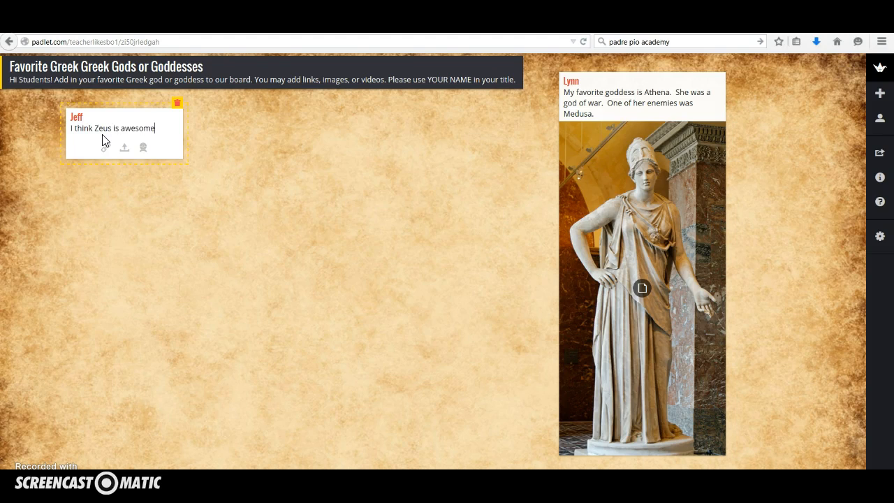
{"action": "type", "text": ".  He is the"}
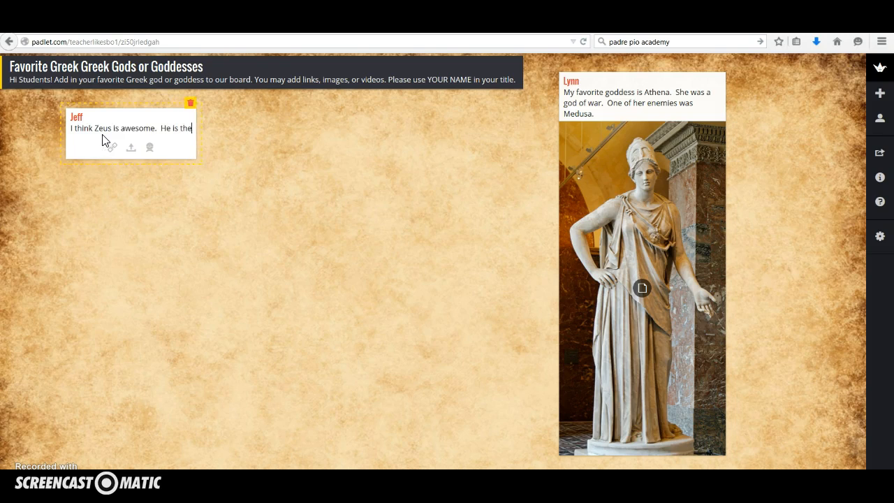
{"action": "type", "text": " king of the gos"}
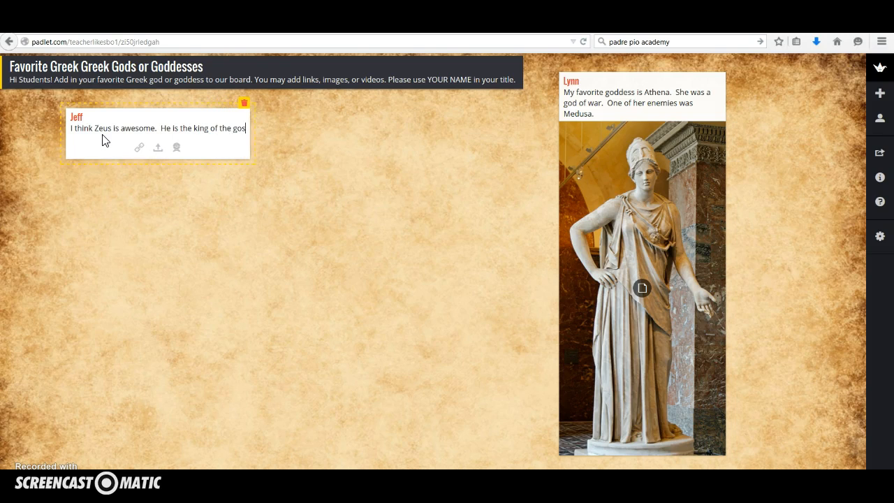
Append the sentence "He is the king of the gods." to the Zeus post
{"action": "key", "text": "BackSpace"}
{"action": "type", "text": "ds"}
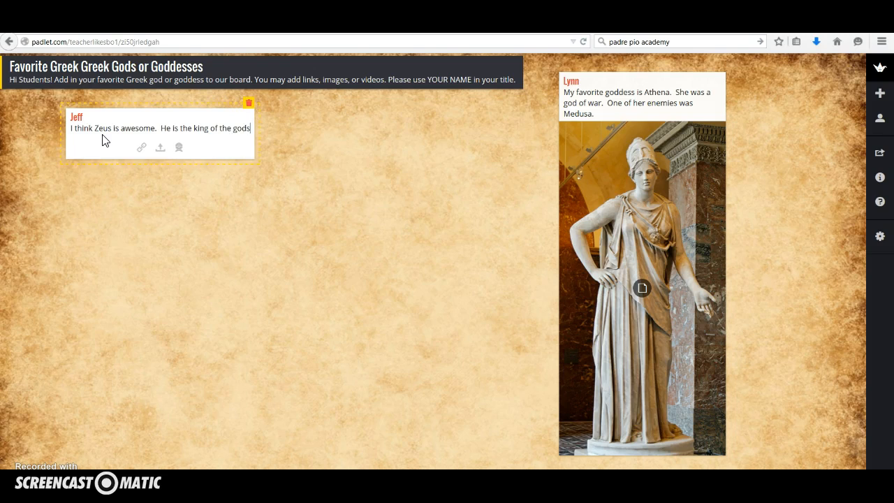
{"action": "type", "text": "."}
Switch to the YouTube page of "Greek Mythology Zeus the Olympian Documentary" and briefly preview the video
{"action": "key", "text": "ctrl+Tab"}
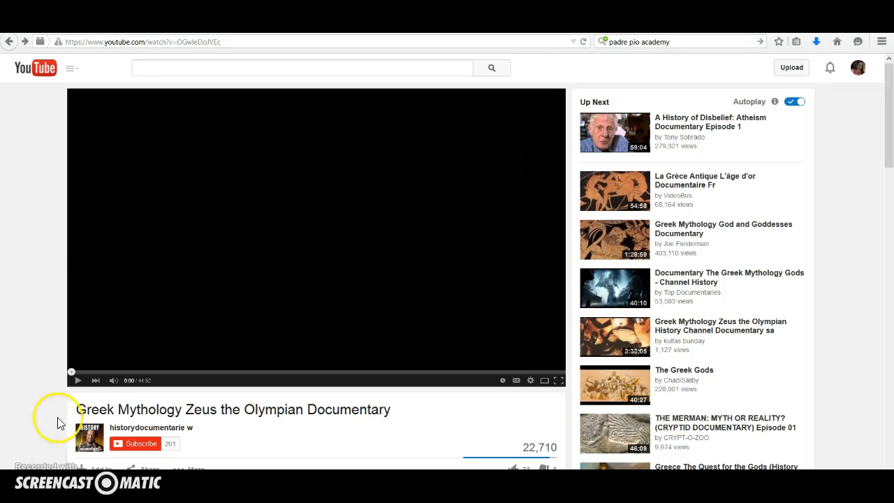
{"action": "left_click", "coordinate": [77, 382]}
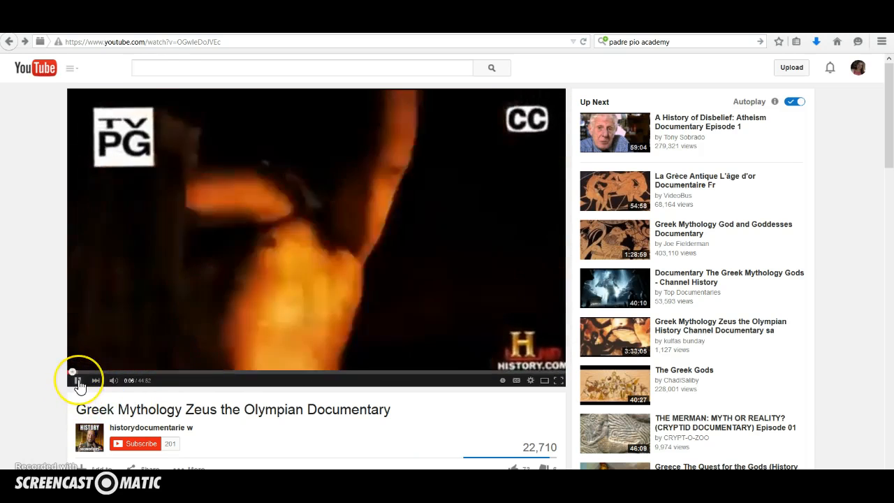
{"action": "left_click", "coordinate": [81, 386]}
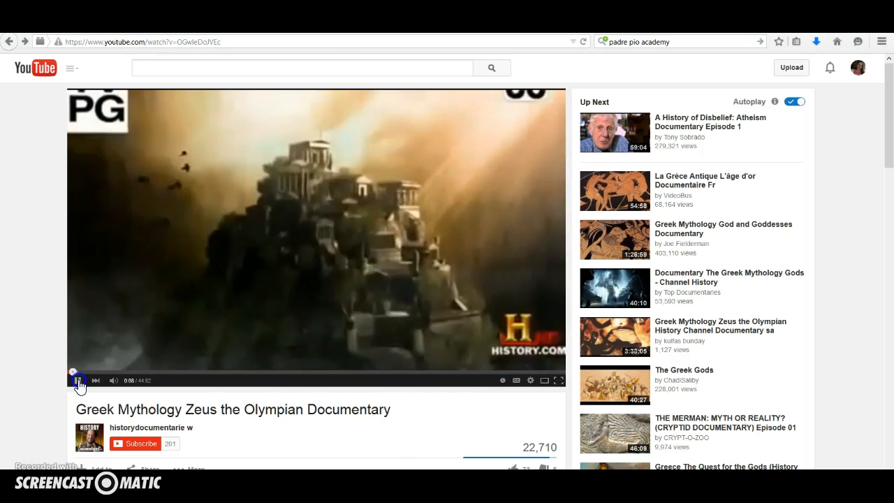
Show the Zeus documentary's sharing options and copy its short youtu.be link
{"action": "scroll", "coordinate": [35, 409], "scroll_direction": "down", "scroll_amount": 3}
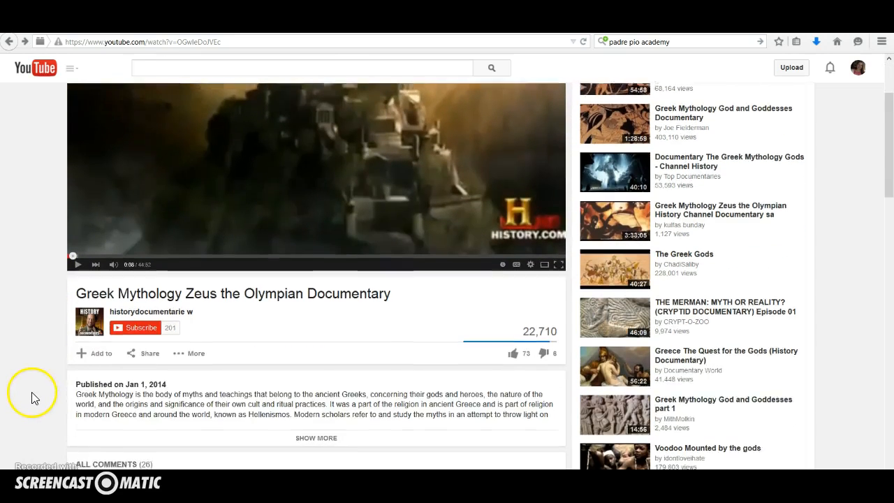
{"action": "left_click", "coordinate": [144, 347]}
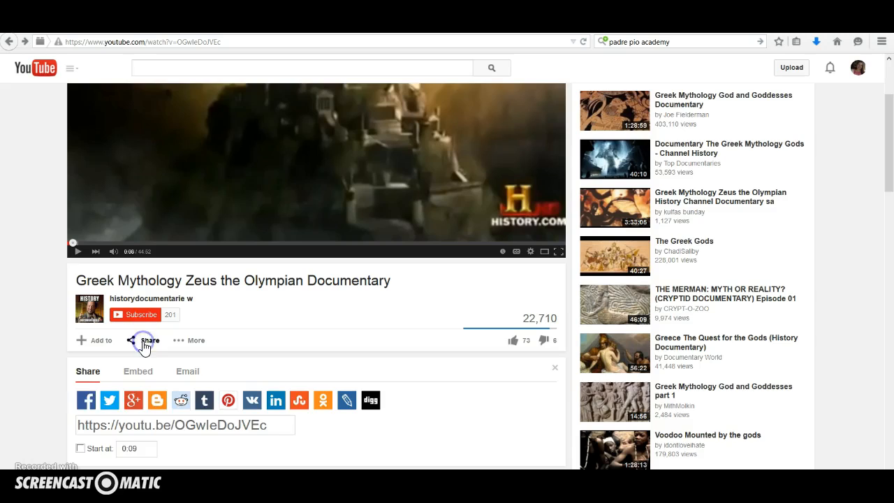
{"action": "scroll", "coordinate": [160, 450], "scroll_direction": "down", "scroll_amount": 3}
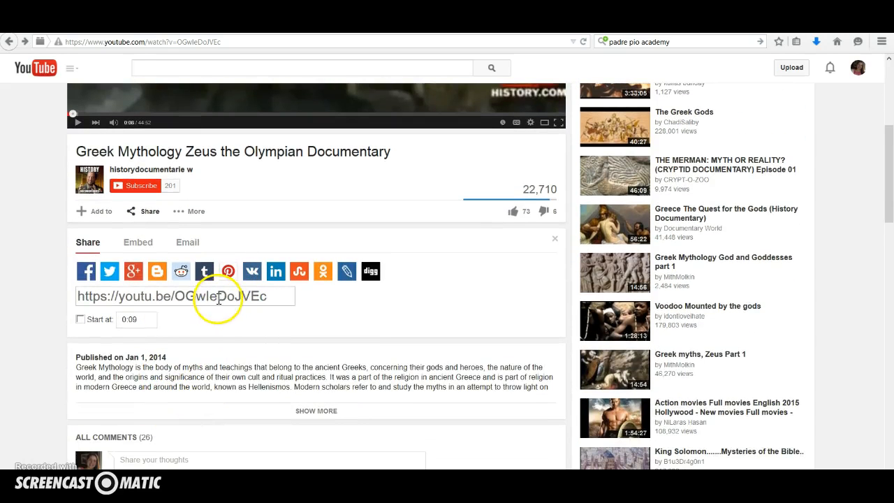
{"action": "left_click", "coordinate": [218, 297]}
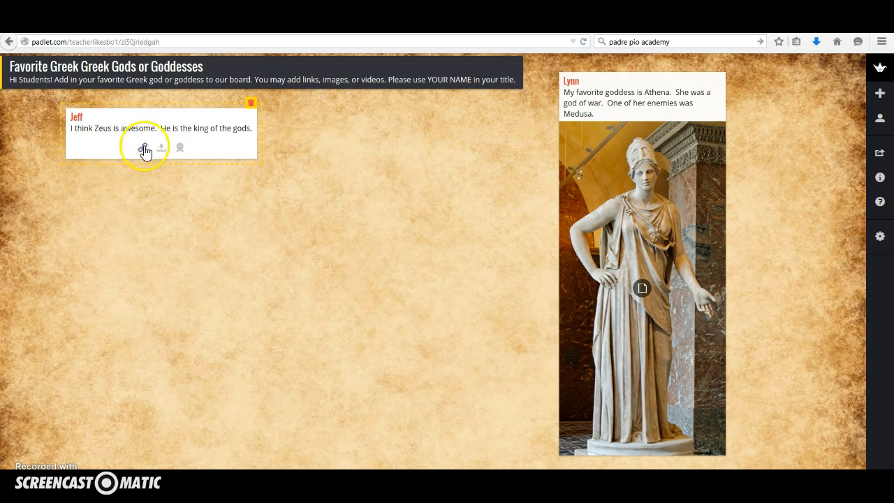
Return to the Padlet wall, attach the copied YouTube link to the Zeus post, and finish editing the post
{"action": "left_click", "coordinate": [144, 148]}
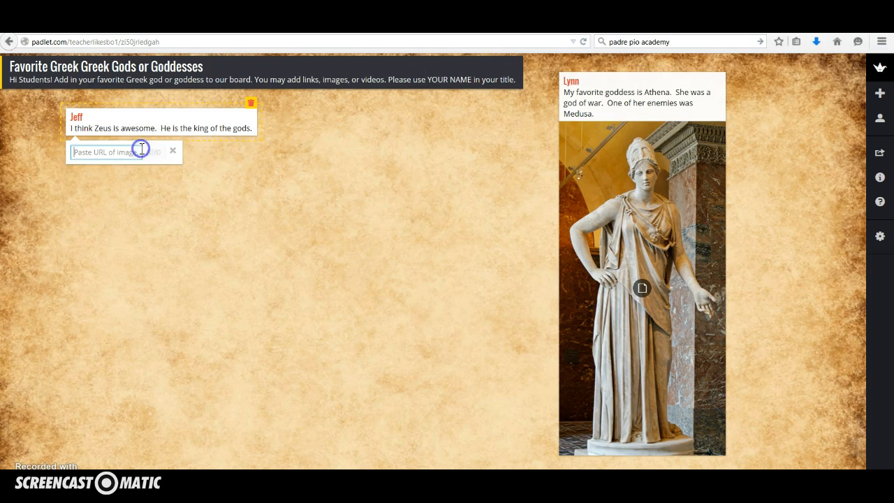
{"action": "type", "text": "https://youtu.be/OGwleDoJVEc"}
{"action": "left_click", "coordinate": [155, 152]}
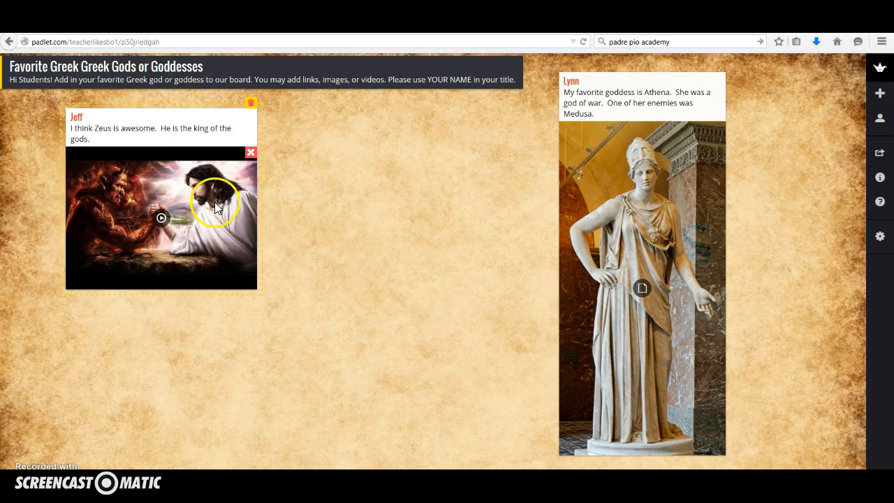
{"action": "left_click", "coordinate": [319, 204]}
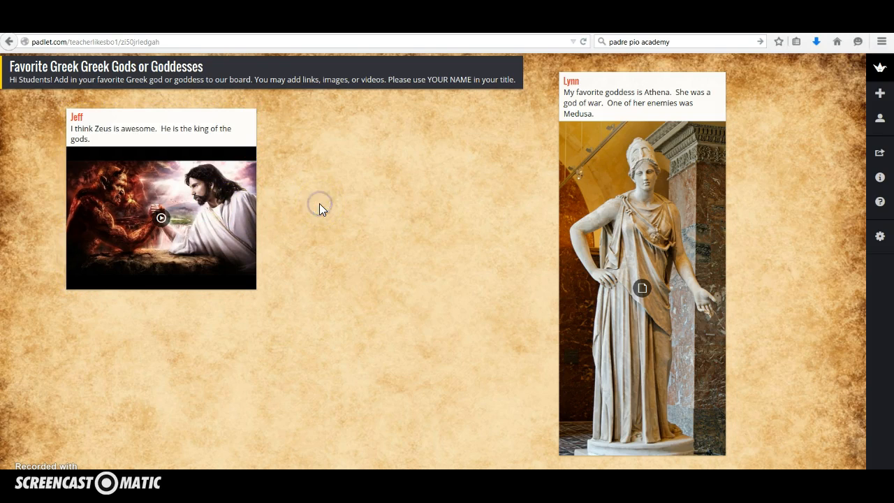
Add a post between the Zeus and Athena posts titled with a student's first name, with the text "Poseidon is the best god. He is the god of the sea"
{"action": "double_click", "coordinate": [367, 140]}
{"action": "type", "text": "Mark"}
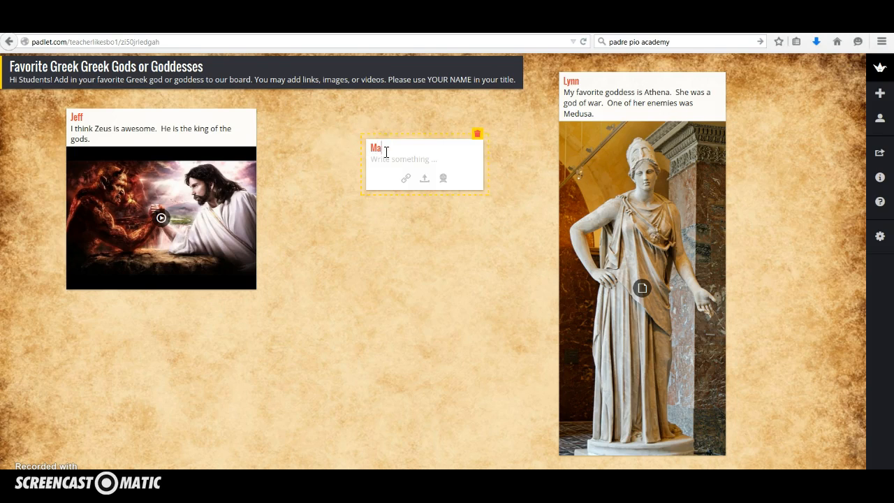
{"action": "left_click", "coordinate": [410, 158]}
{"action": "type", "text": "P"}
{"action": "type", "text": "sdeidon"}
{"action": "key", "text": "BackSpace"}
{"action": "key", "text": "BackSpace"}
{"action": "key", "text": "BackSpace"}
{"action": "key", "text": "BackSpace"}
{"action": "key", "text": "BackSpace"}
{"action": "key", "text": "BackSpace"}
{"action": "key", "text": "BackSpace"}
{"action": "type", "text": "op"}
{"action": "type", "text": "eidon "}
{"action": "type", "text": "is the bes"}
{"action": "type", "text": "t god"}
{"action": "type", "text": ".  H"}
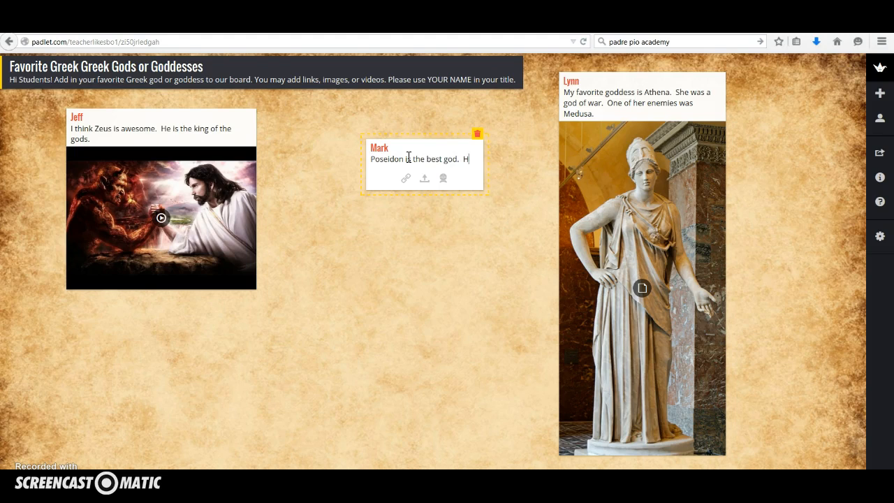
{"action": "type", "text": "e is the "}
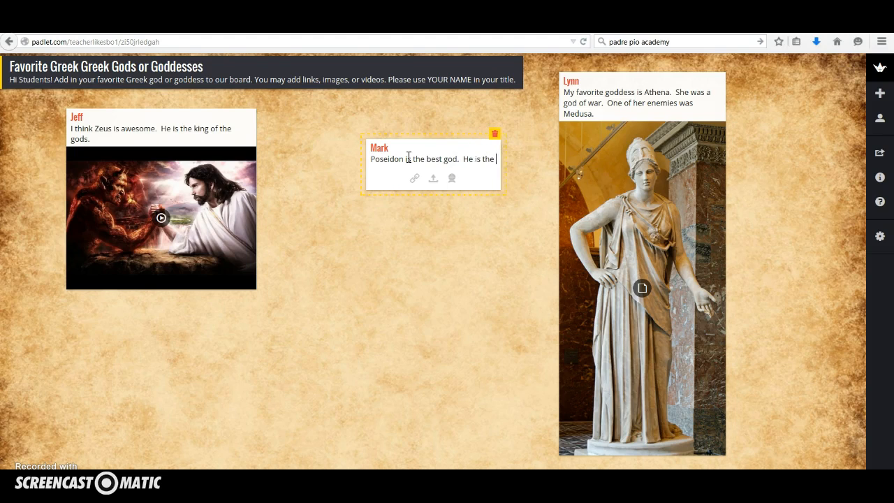
{"action": "type", "text": "god of the sea"}
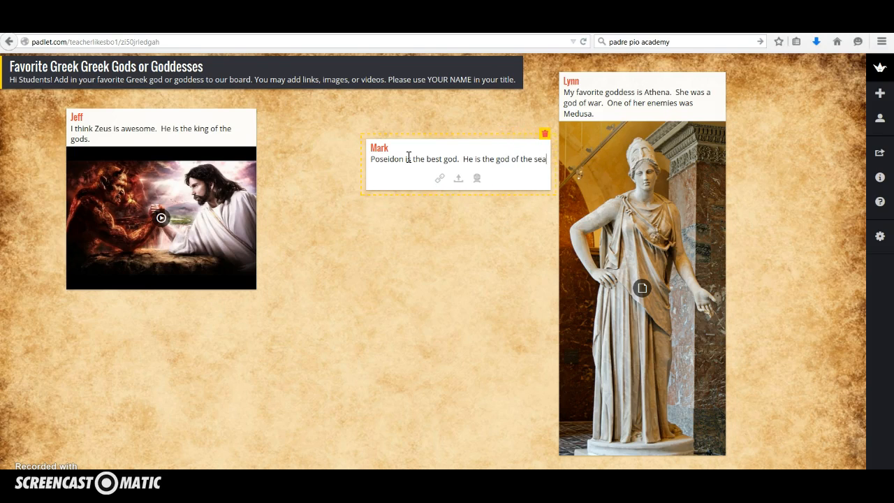
{"action": "type", "text": ".  "}
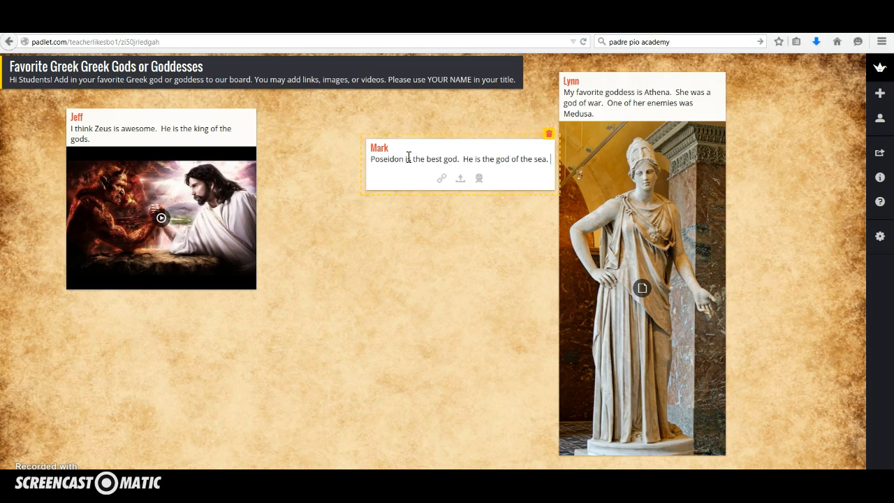
{"action": "type", "text": "I found this"}
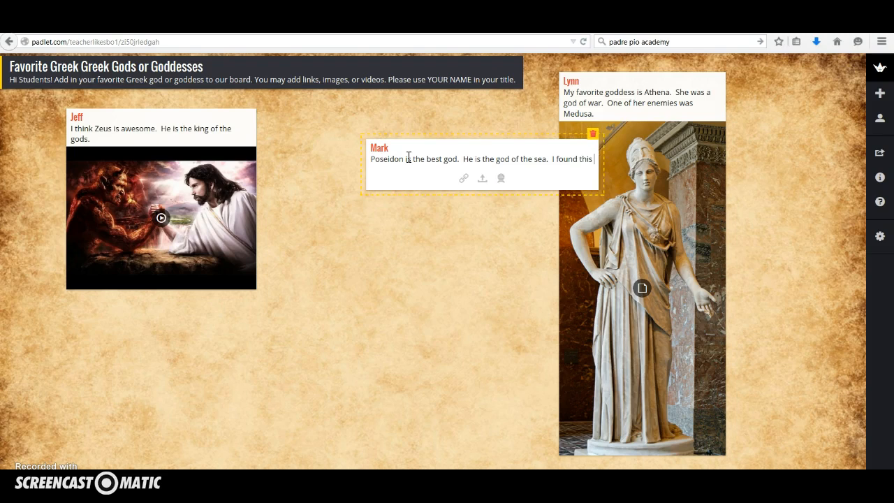
{"action": "type", "text": " really cool "}
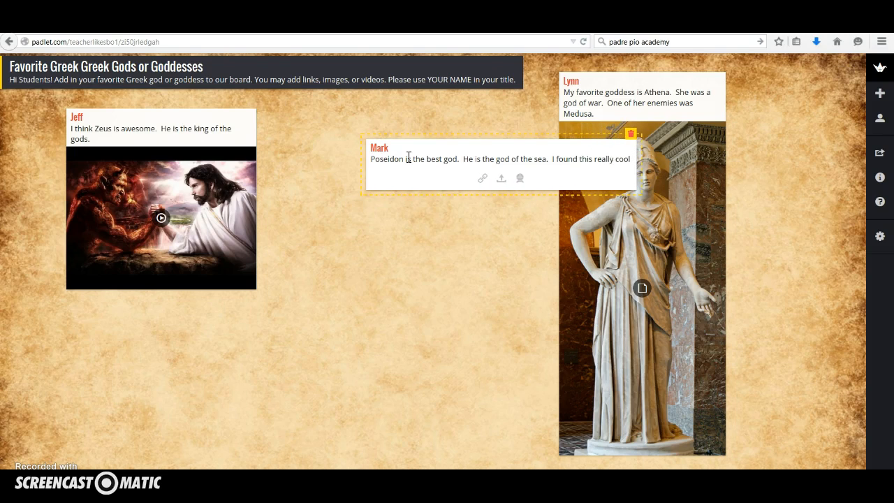
{"action": "type", "text": "ima"}
Append "I found this really cool picture of him." to the Poseidon post and narrow the post to clear the Athena post
{"action": "key", "text": "BackSpace"}
{"action": "key", "text": "BackSpace"}
{"action": "key", "text": "BackSpace"}
{"action": "type", "text": "picture of him."}
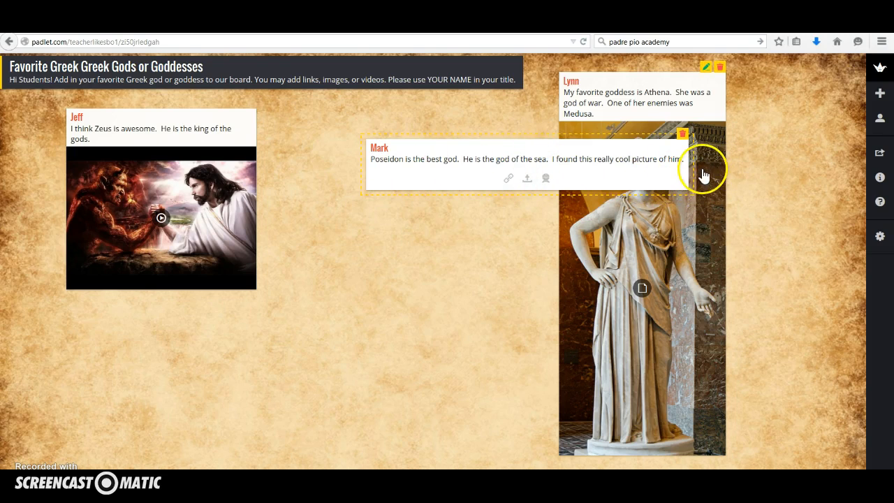
{"action": "left_click_drag", "start_coordinate": [696, 174], "coordinate": [539, 174]}
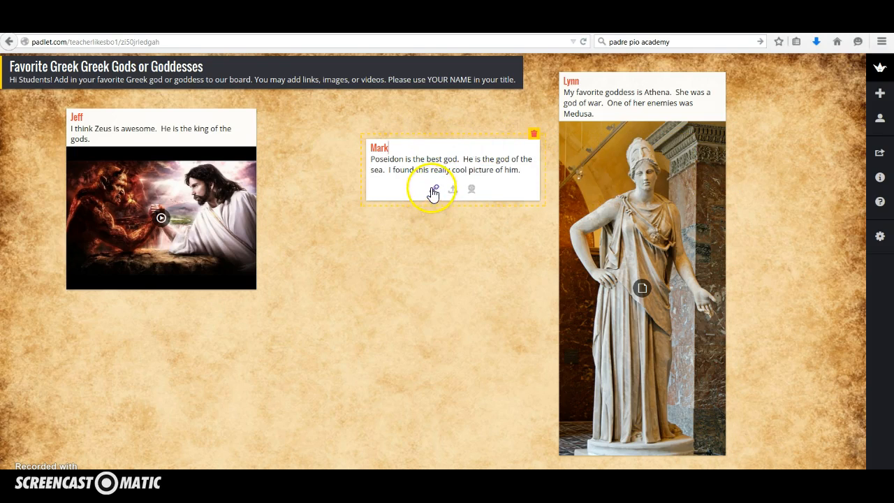
Attach the copied Poseidon image link to the Poseidon post and move the post closer to the Zeus post
{"action": "left_click", "coordinate": [434, 191]}
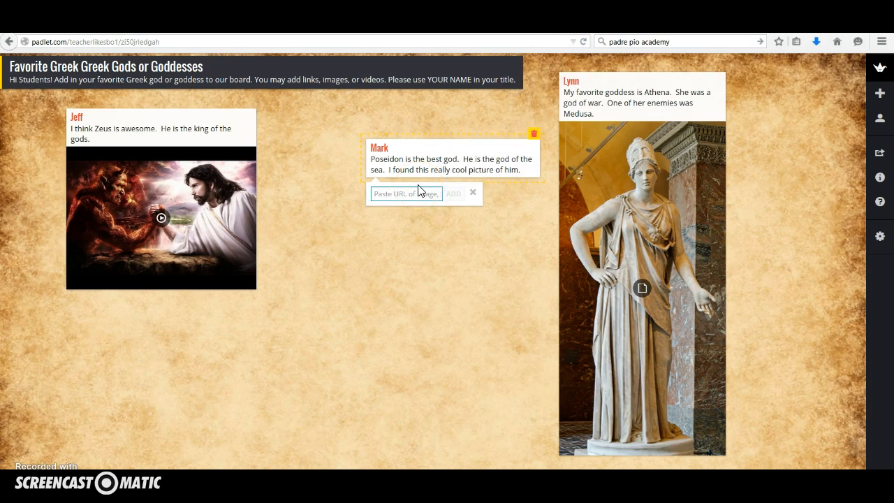
{"action": "key", "text": "ctrl+v"}
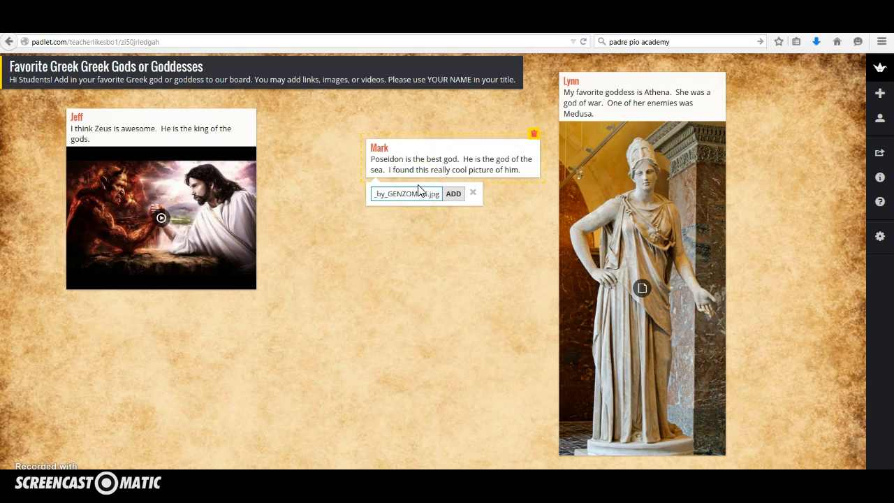
{"action": "left_click", "coordinate": [453, 194]}
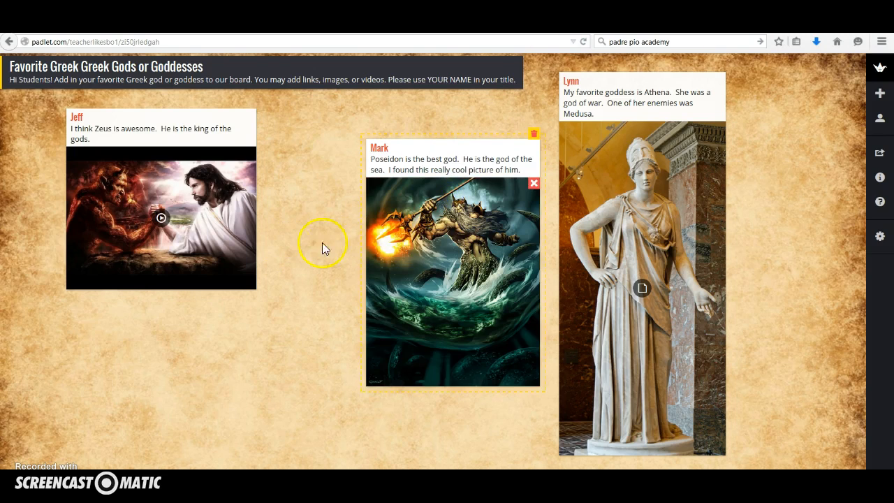
{"action": "left_click", "coordinate": [319, 178]}
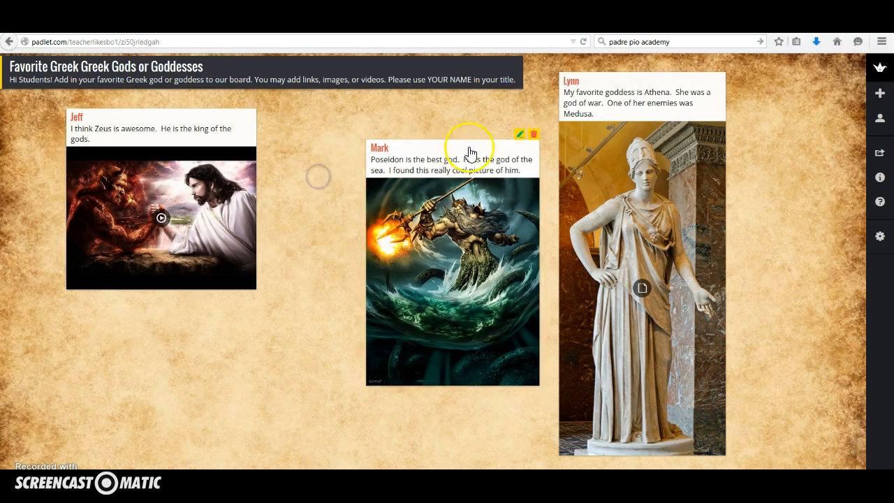
{"action": "left_click_drag", "start_coordinate": [463, 154], "coordinate": [394, 131]}
{"action": "left_click", "coordinate": [802, 249]}
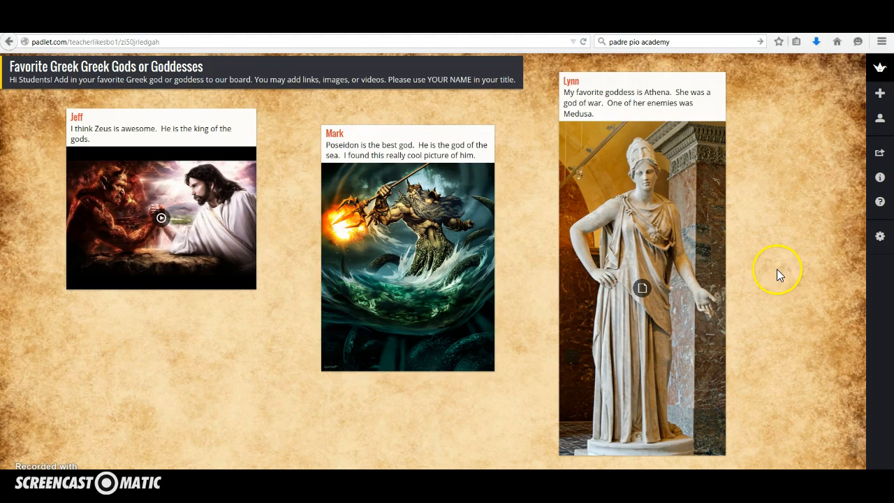
Open the wall's settings and review its sharing, export, embed and QR code options
{"action": "left_click", "coordinate": [880, 237]}
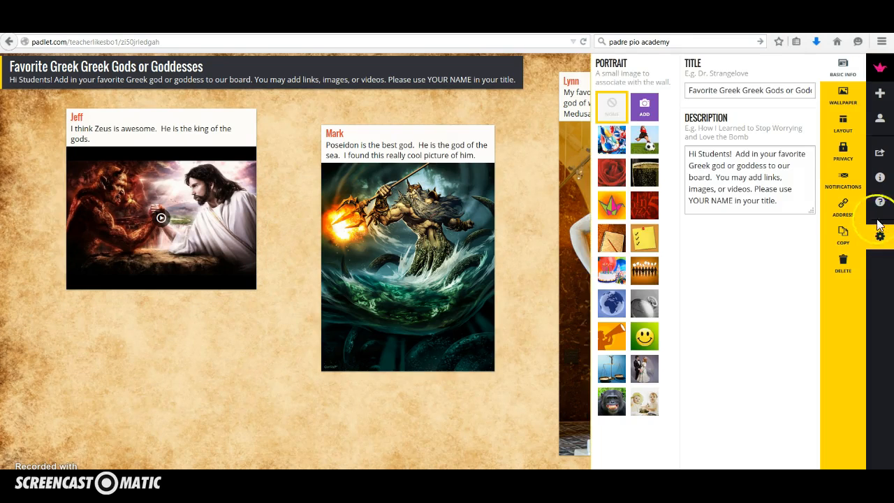
{"action": "left_click", "coordinate": [882, 154]}
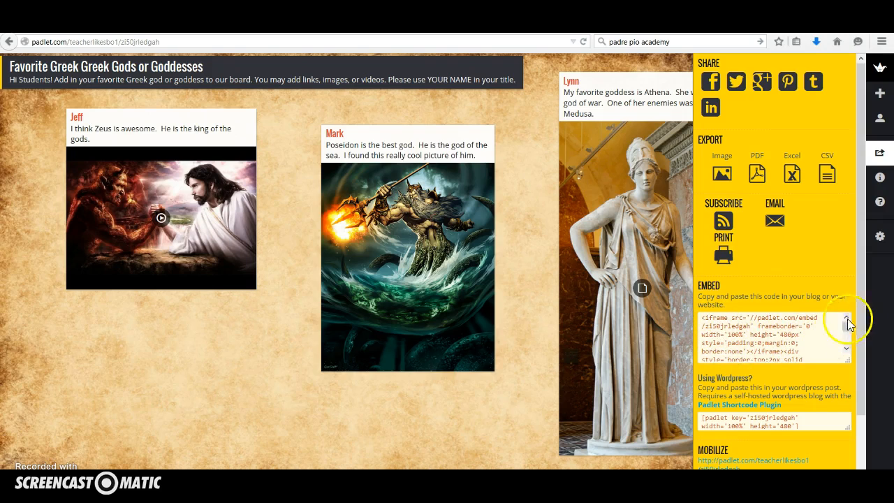
{"action": "scroll", "coordinate": [859, 286], "scroll_direction": "down", "scroll_amount": 1}
{"action": "scroll", "coordinate": [859, 286], "scroll_direction": "down", "scroll_amount": 3}
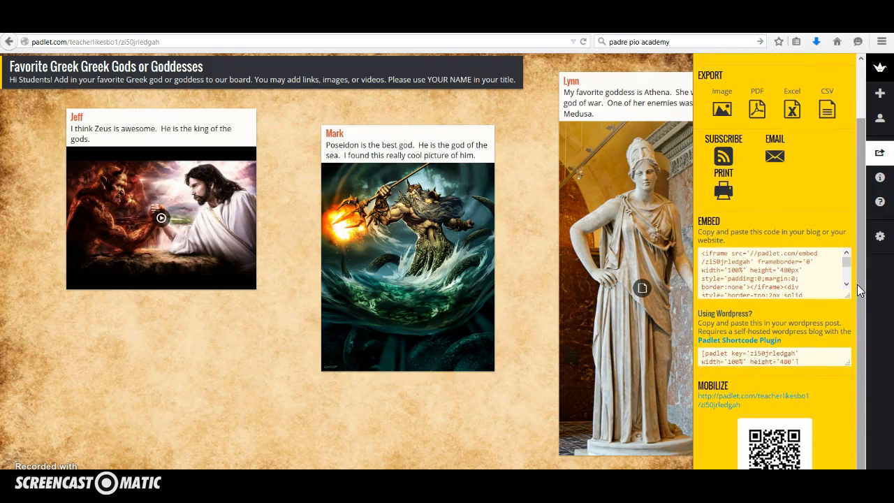
{"action": "scroll", "coordinate": [859, 308], "scroll_direction": "down", "scroll_amount": 1}
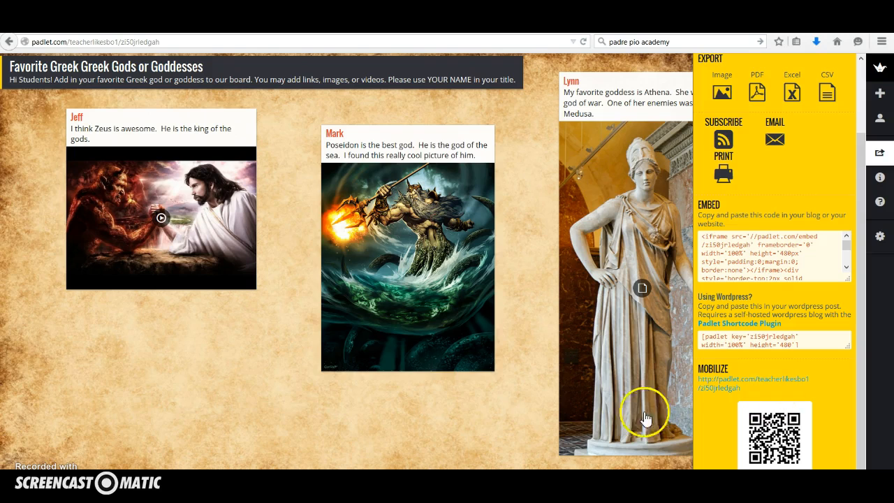
{"action": "left_click", "coordinate": [503, 413]}
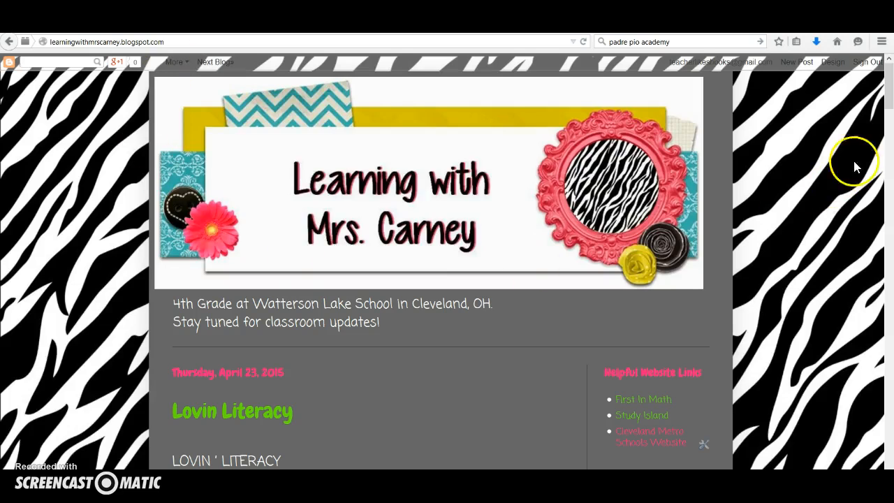
On the class blog, find the "Who is Your Everyday Hero?" entry and look through its embedded Everyday Heroes wall
{"action": "left_click_drag", "start_coordinate": [889, 101], "coordinate": [889, 167]}
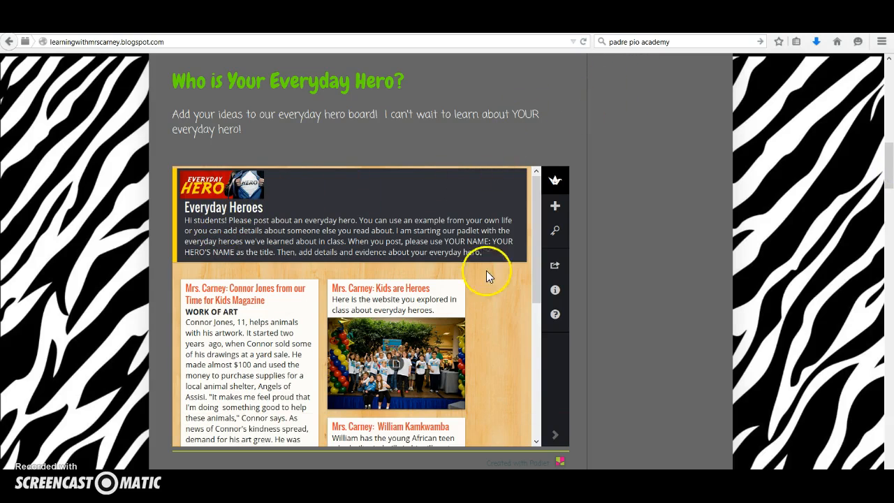
{"action": "mouse_move", "coordinate": [537, 202]}
{"action": "left_mouse_down"}
{"action": "mouse_move", "coordinate": [532, 327]}
{"action": "mouse_move", "coordinate": [539, 185]}
{"action": "left_mouse_up"}
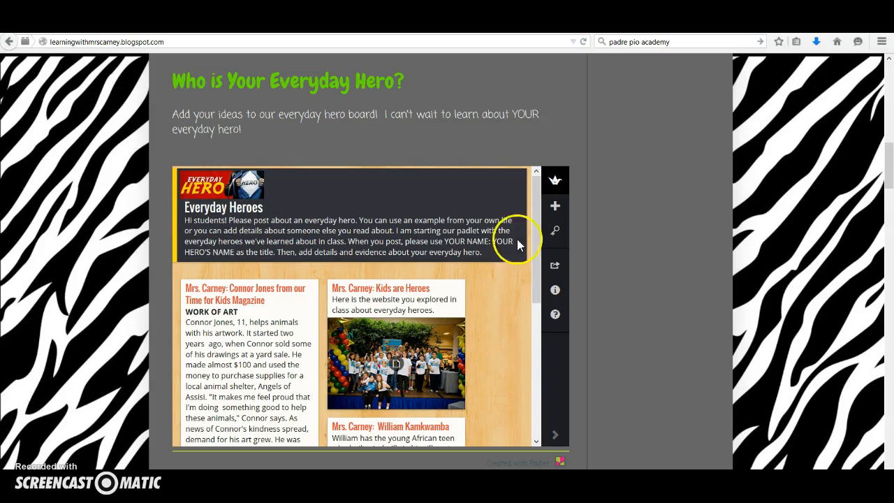
{"action": "left_click_drag", "start_coordinate": [537, 202], "coordinate": [540, 236]}
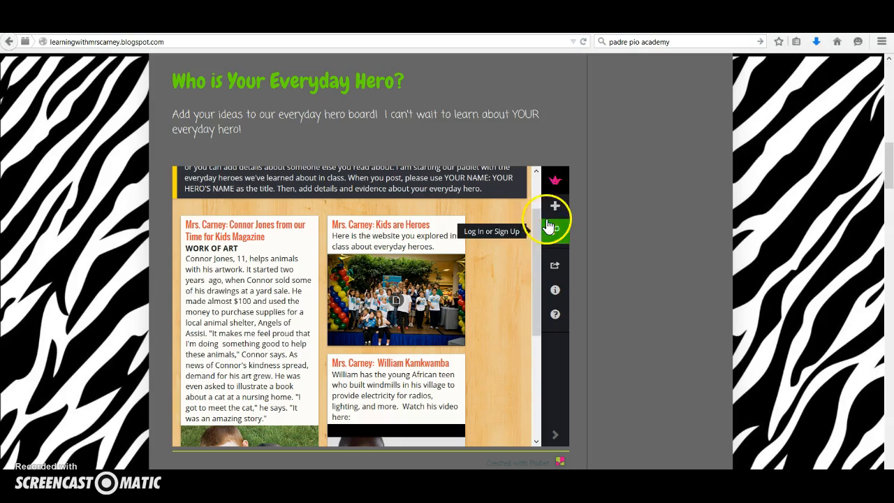
{"action": "left_click_drag", "start_coordinate": [535, 220], "coordinate": [492, 252]}
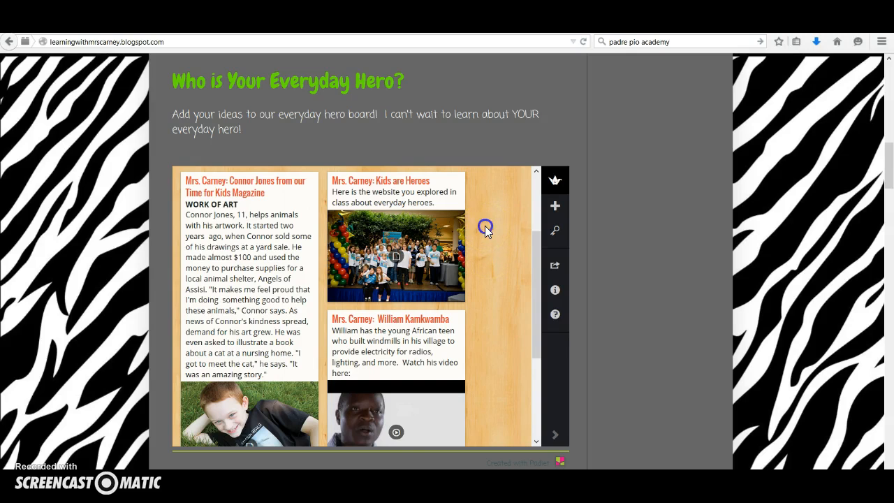
Add a post to the embedded Everyday Heroes wall, titled with the teacher's name followed by ": Roberto Clemente"
{"action": "double_click", "coordinate": [485, 225]}
{"action": "left_click", "coordinate": [232, 185]}
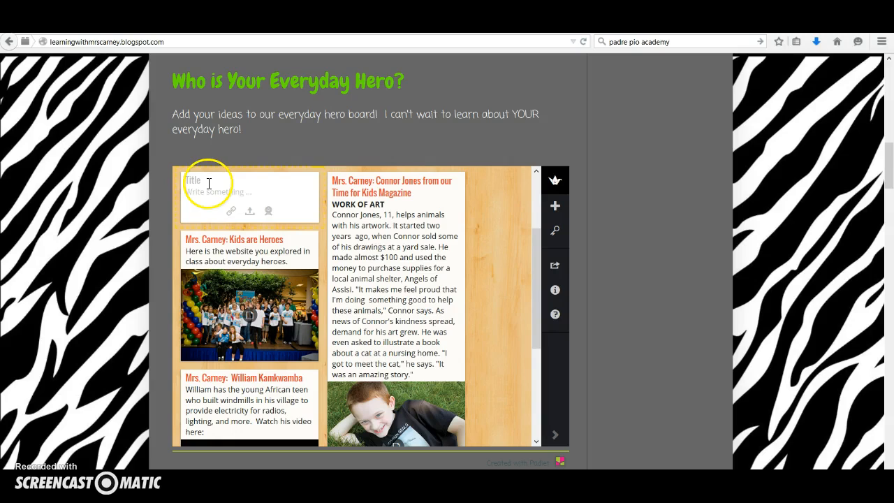
{"action": "type", "text": "Mrs. Carney: Roberto Clemente"}
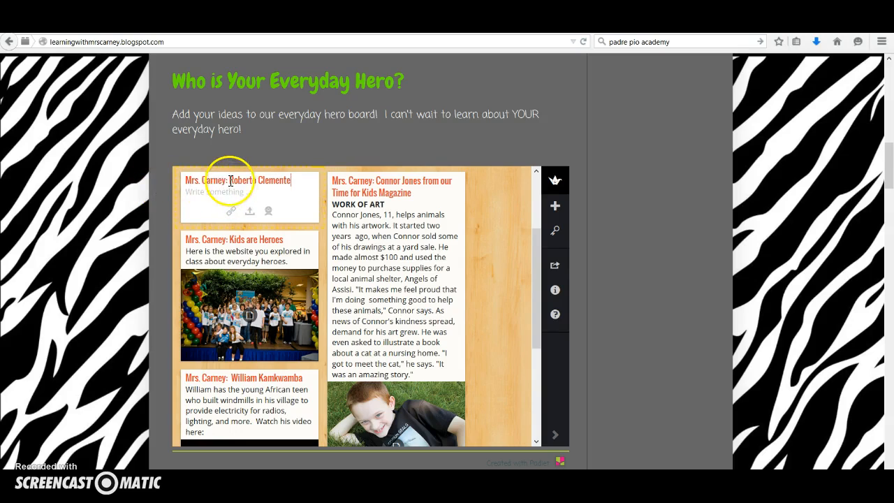
Write the Roberto Clemente post's text: "We've been studying Roberto Clemente as an everyday hero because of his big heart, determination, talent, and passion."
{"action": "left_click", "coordinate": [203, 195]}
{"action": "type", "text": "We"}
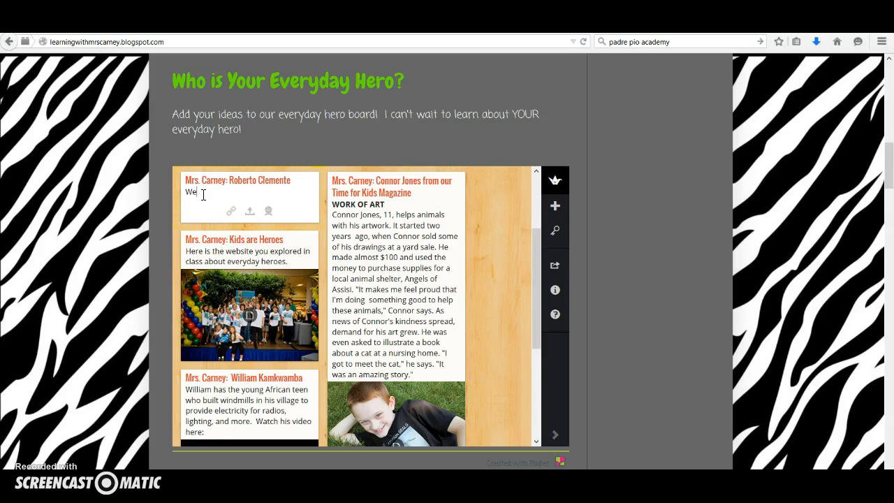
{"action": "type", "text": "'ve been studying ROber"}
{"action": "key", "text": "BackSpace"}
{"action": "key", "text": "BackSpace"}
{"action": "key", "text": "BackSpace"}
{"action": "key", "text": "BackSpace"}
{"action": "key", "text": "BackSpace"}
{"action": "key", "text": "BackSpace"}
{"action": "type", "text": "oberto Clemente as an "}
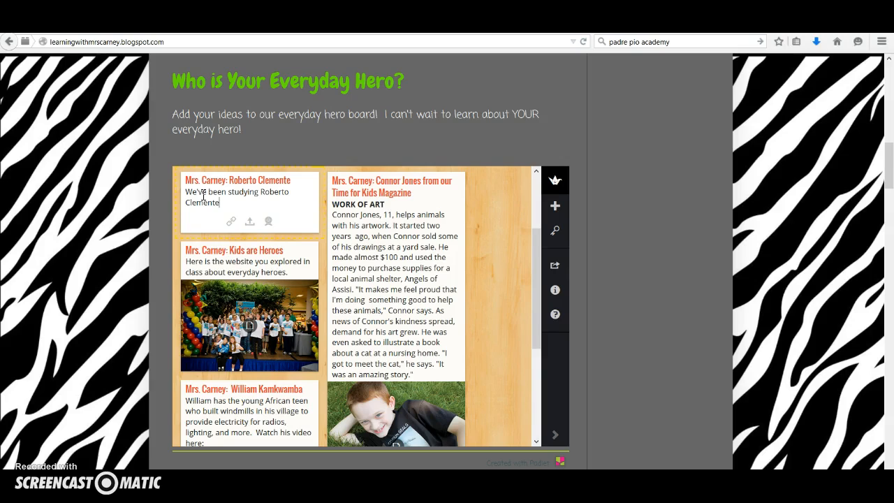
{"action": "type", "text": "everyday hero because of "}
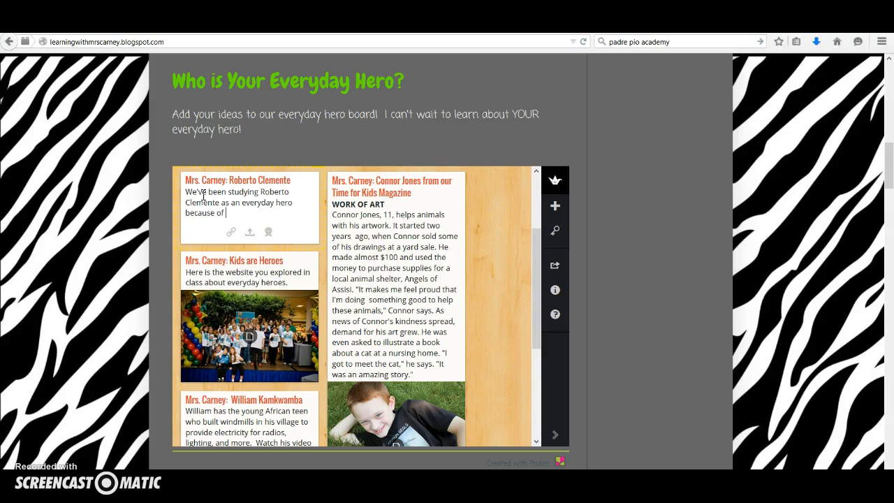
{"action": "type", "text": "his big heart, determination, t"}
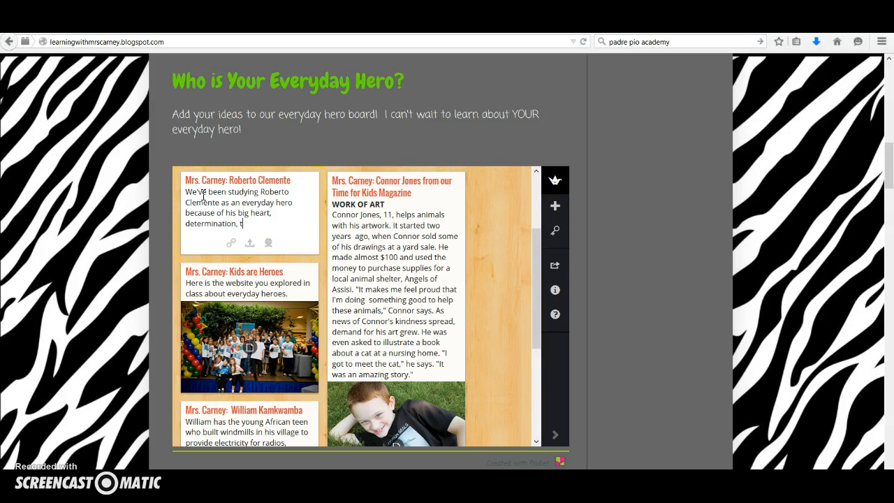
{"action": "type", "text": "alent, and passion."}
{"action": "left_click", "coordinate": [505, 255]}
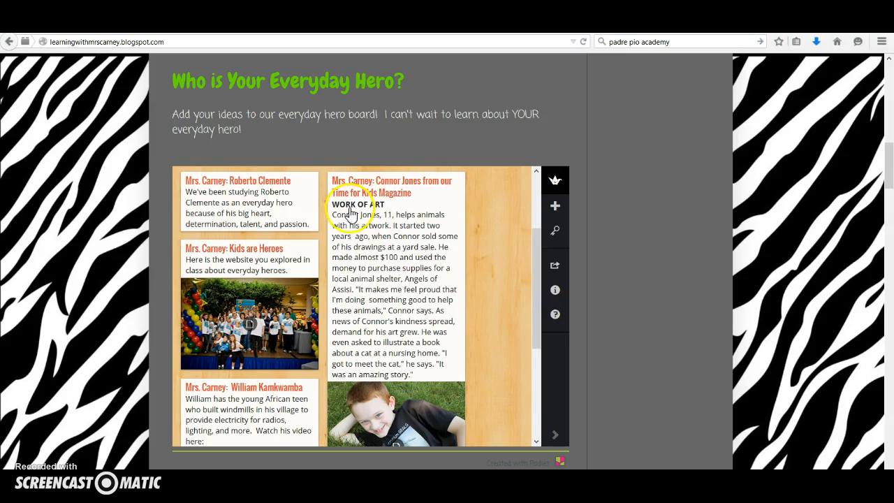
Preview the website attached to the Kids are Heroes post and return to the embedded wall
{"action": "left_click_drag", "start_coordinate": [537, 235], "coordinate": [538, 271]}
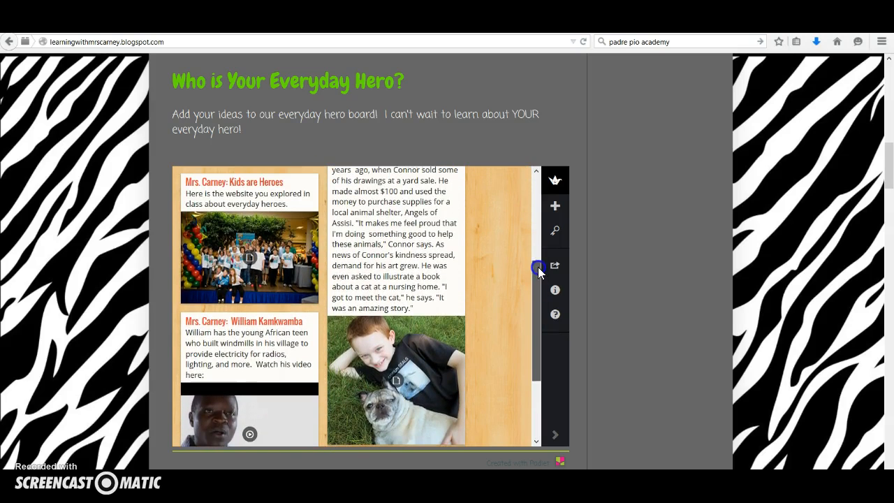
{"action": "left_click", "coordinate": [249, 255]}
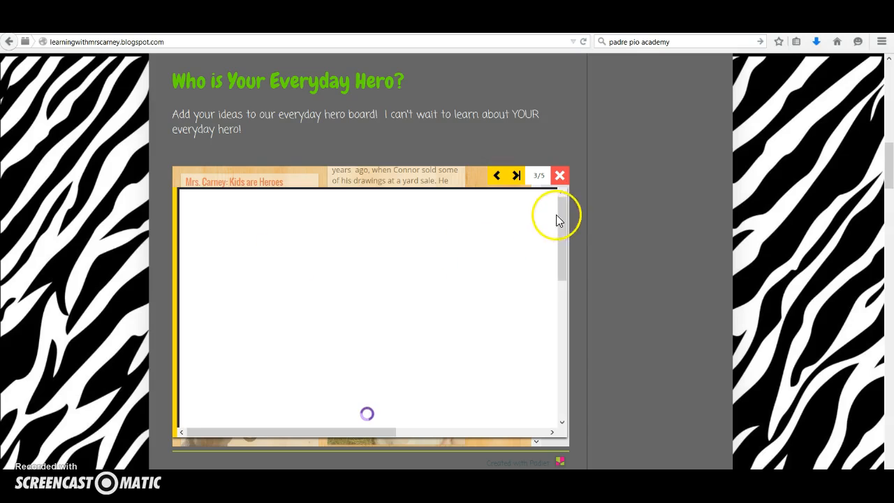
{"action": "mouse_move", "coordinate": [564, 206]}
{"action": "left_mouse_down"}
{"action": "mouse_move", "coordinate": [567, 326]}
{"action": "mouse_move", "coordinate": [574, 204]}
{"action": "left_mouse_up"}
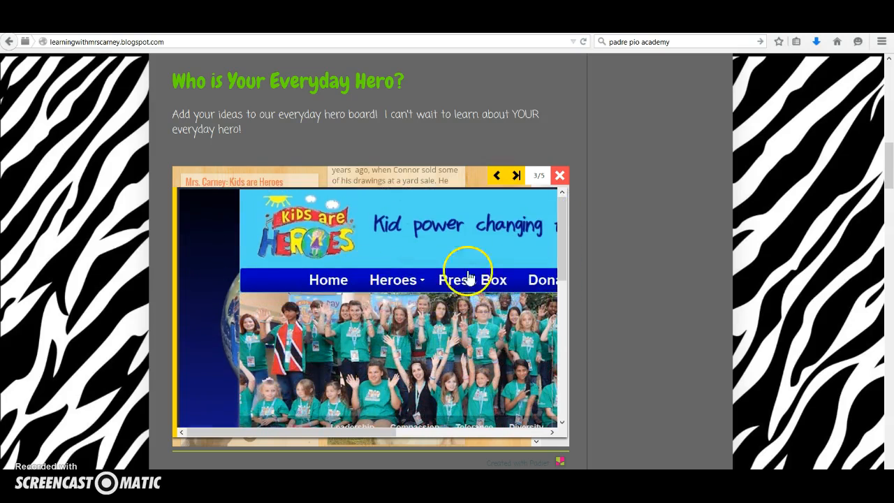
{"action": "left_click", "coordinate": [560, 176]}
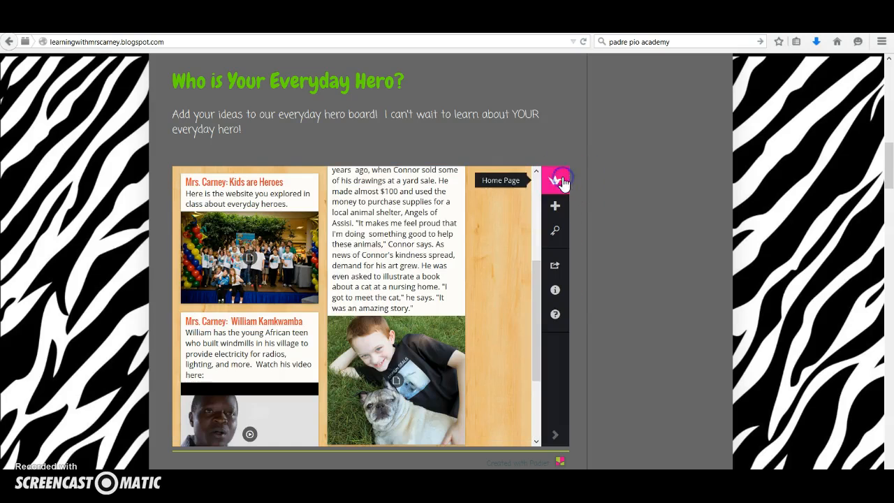
Open the William Kamkwamba post on the embedded wall and play its attached video
{"action": "scroll", "coordinate": [326, 331], "scroll_direction": "down", "scroll_amount": 2}
{"action": "scroll", "coordinate": [326, 328], "scroll_direction": "down", "scroll_amount": 1}
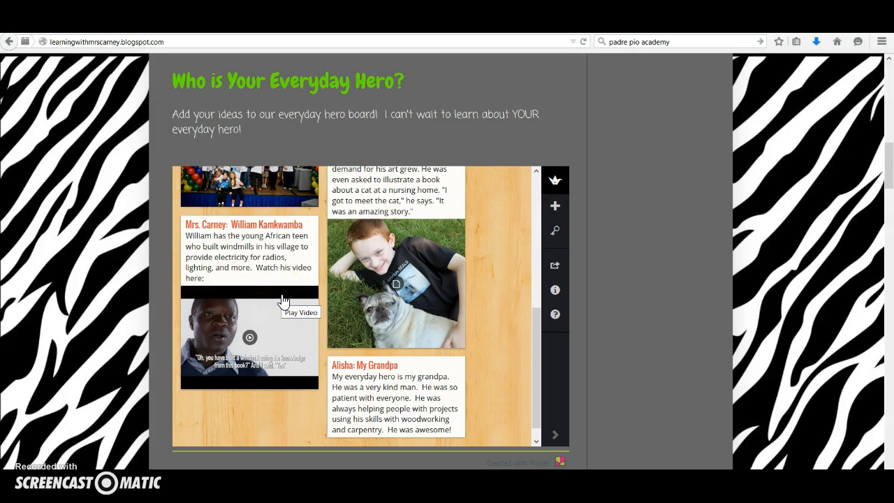
{"action": "scroll", "coordinate": [283, 312], "scroll_direction": "down", "scroll_amount": 1}
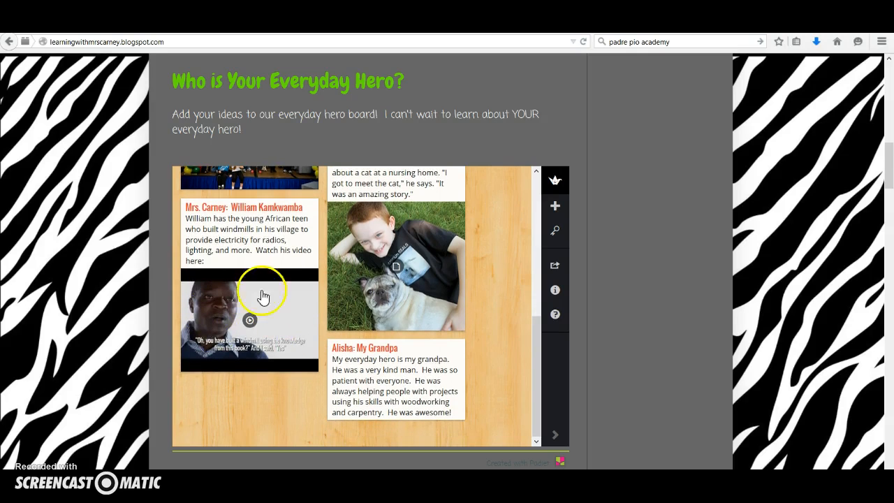
{"action": "left_click", "coordinate": [250, 317]}
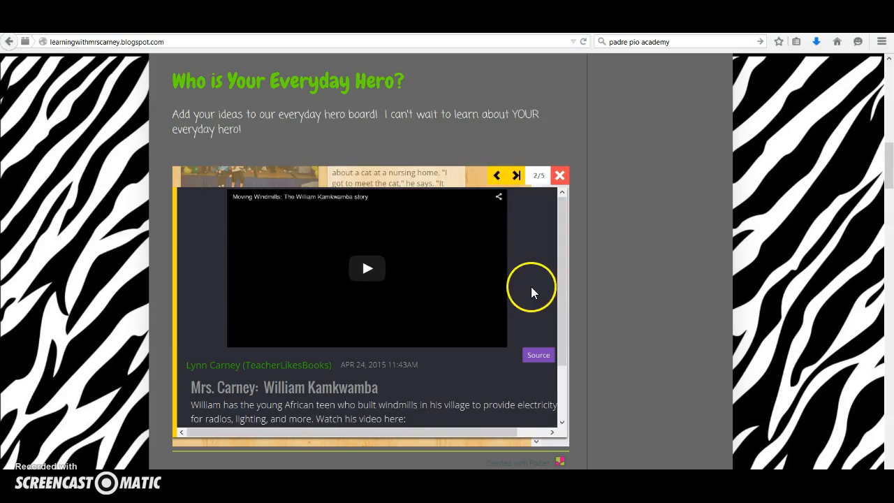
{"action": "left_click", "coordinate": [368, 270]}
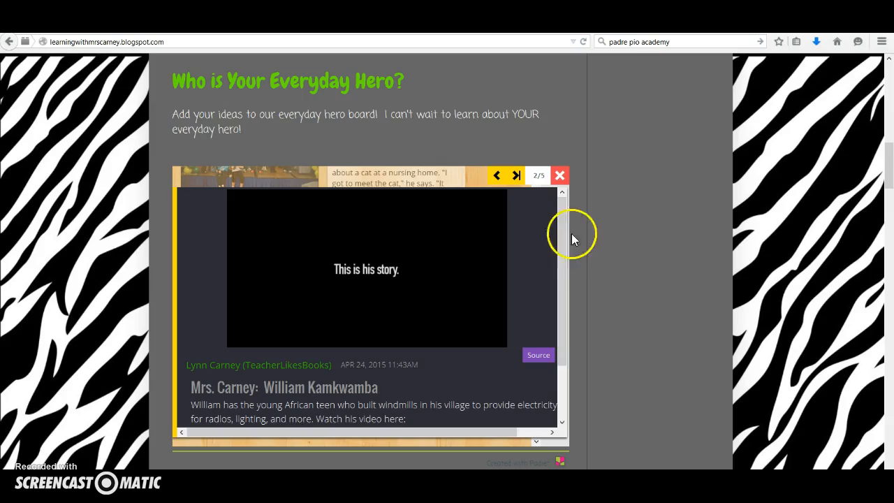
{"action": "scroll", "coordinate": [603, 253], "scroll_direction": "up", "scroll_amount": 3}
{"action": "scroll", "coordinate": [602, 259], "scroll_direction": "down", "scroll_amount": 3}
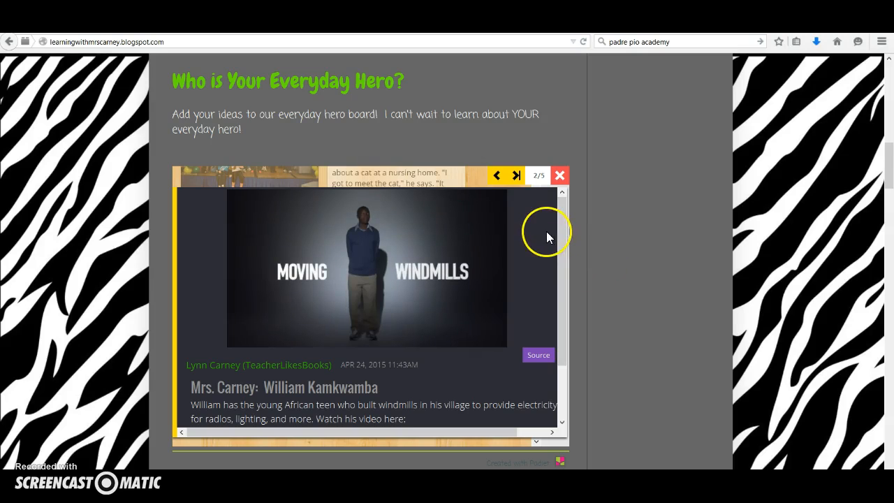
Page forward through the enlarged posts to the Roberto Clemente post and close the post viewer
{"action": "left_click", "coordinate": [516, 176]}
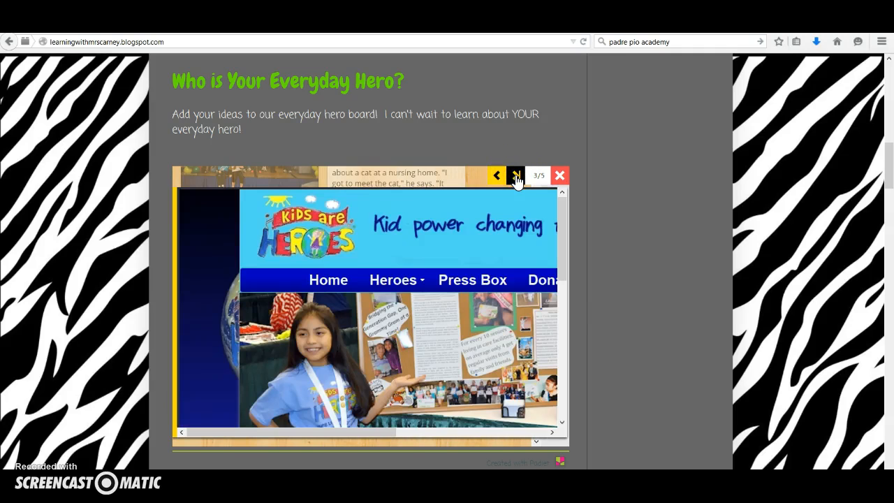
{"action": "left_click", "coordinate": [515, 176]}
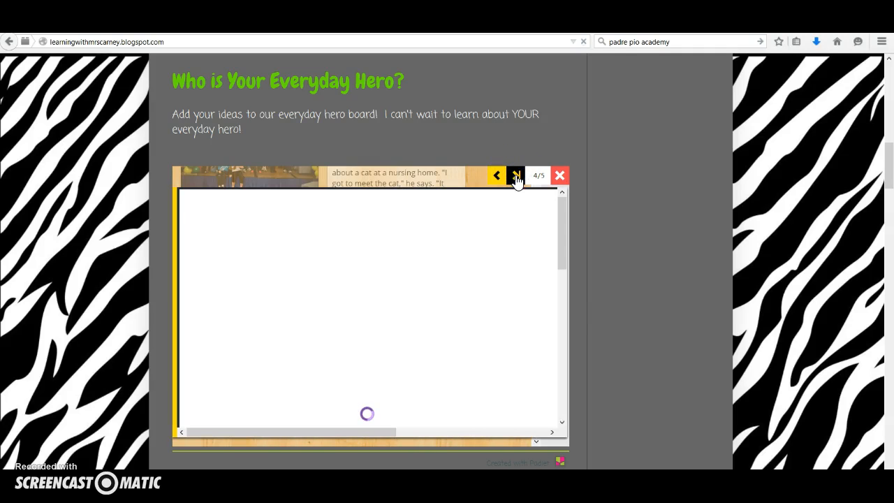
{"action": "left_click", "coordinate": [515, 176]}
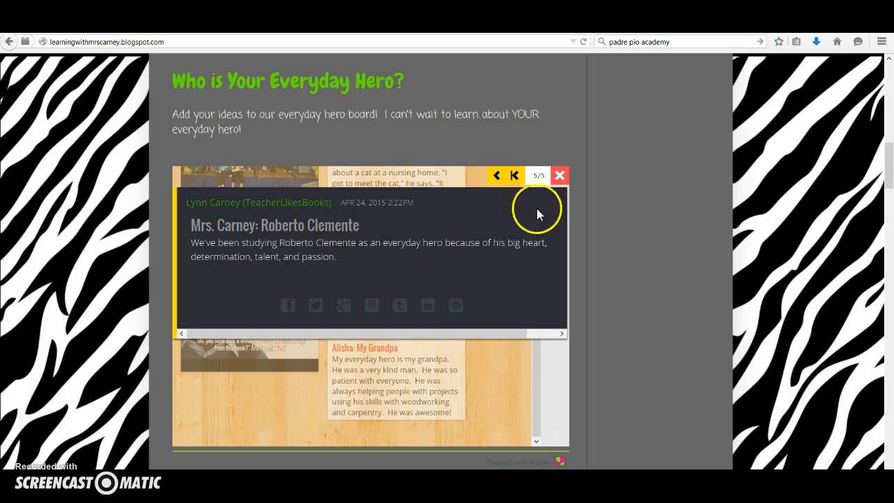
{"action": "left_click", "coordinate": [562, 177]}
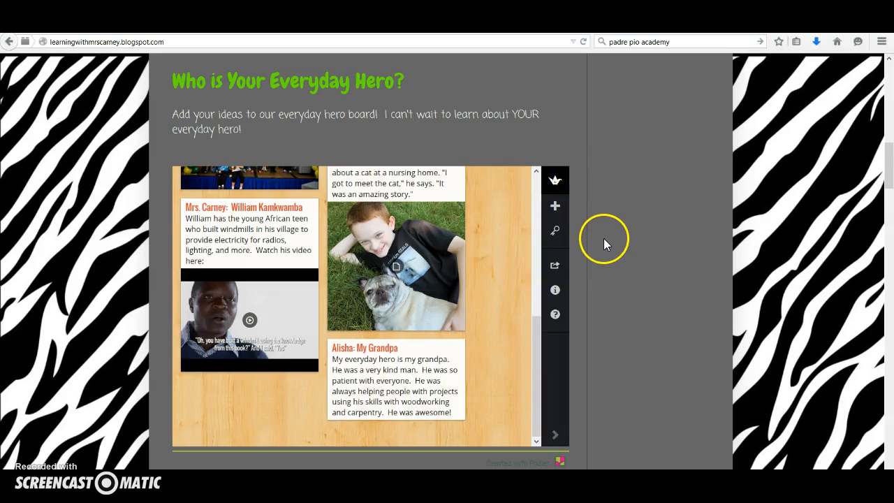
Return to the Everyday Heroes wall's header to review its posting instructions
{"action": "scroll", "coordinate": [603, 241], "scroll_direction": "down", "scroll_amount": 1}
{"action": "scroll", "coordinate": [604, 239], "scroll_direction": "up", "scroll_amount": 1}
{"action": "left_click_drag", "start_coordinate": [536, 341], "coordinate": [536, 188]}
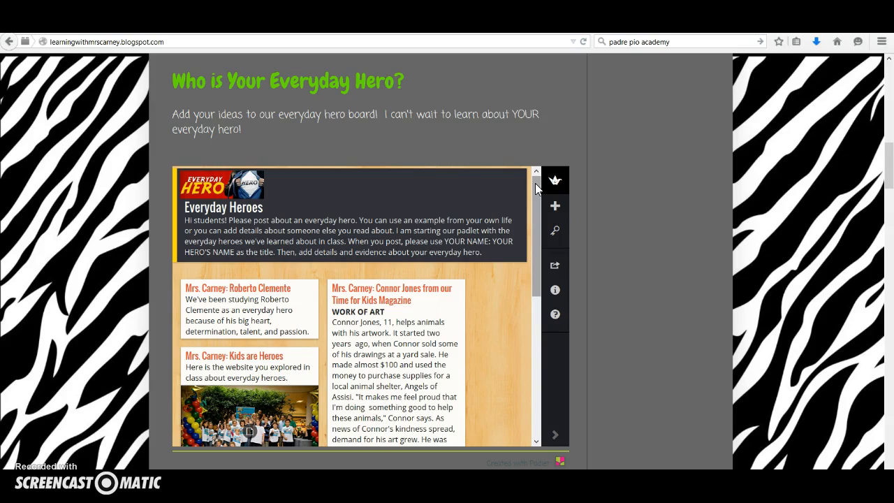
{"action": "left_click", "coordinate": [598, 189]}
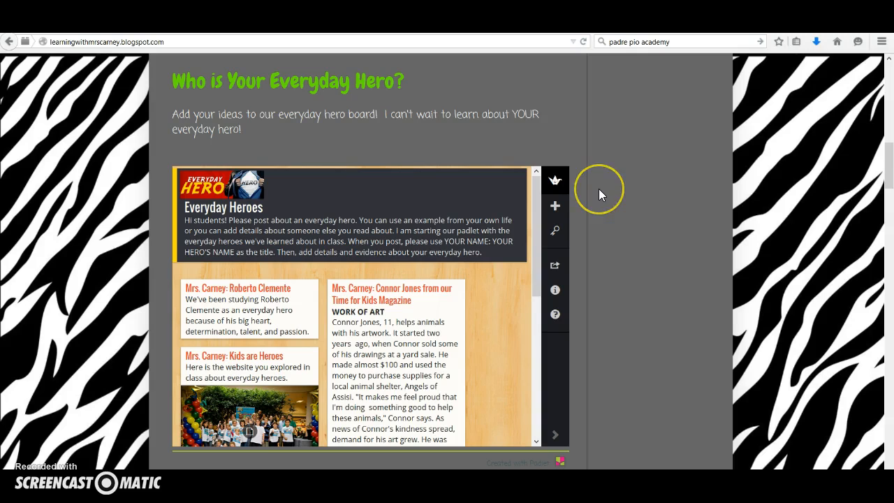
Switch back to the favorite Greek gods wall, view its basic settings, and go to the Padlet dashboard
{"action": "scroll", "coordinate": [599, 189], "scroll_direction": "down", "scroll_amount": 2}
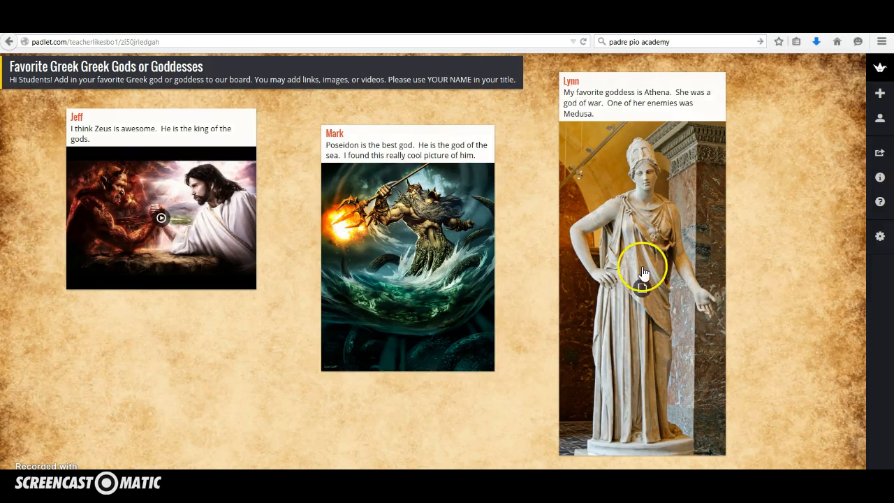
{"action": "left_click", "coordinate": [880, 241]}
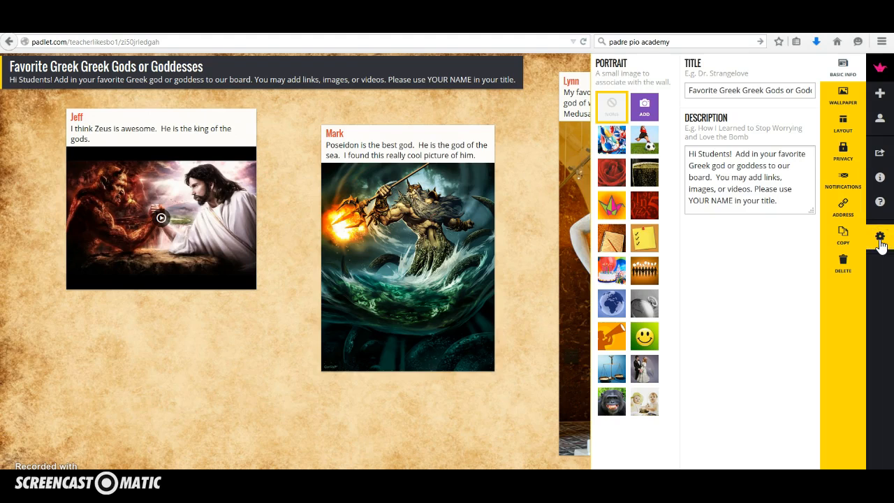
{"action": "left_click", "coordinate": [880, 68]}
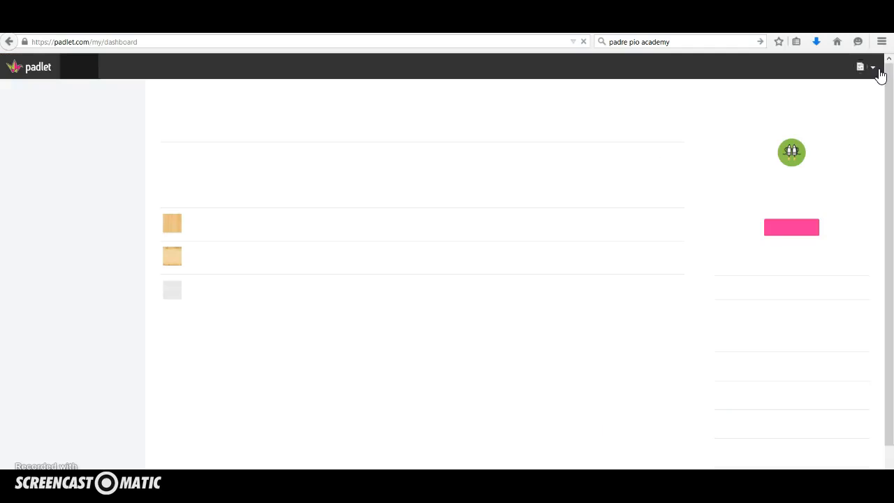